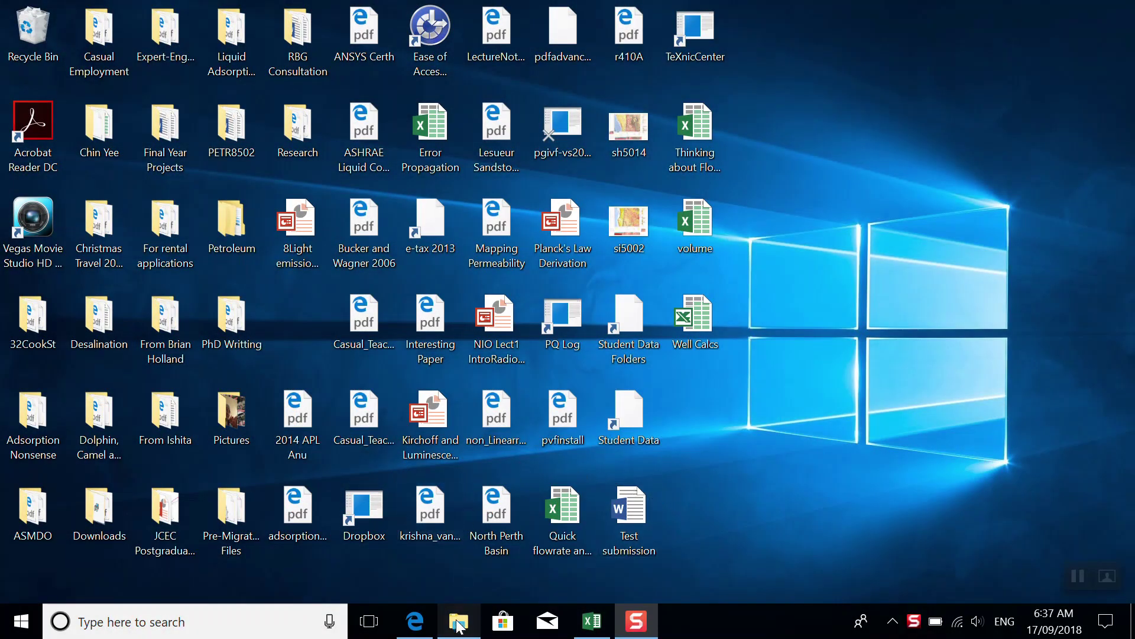
- Bring up the ENSC 3007 Lab folder and look over the WL110_2018-09-13_Run_1 data in Notepad
click(458, 621)
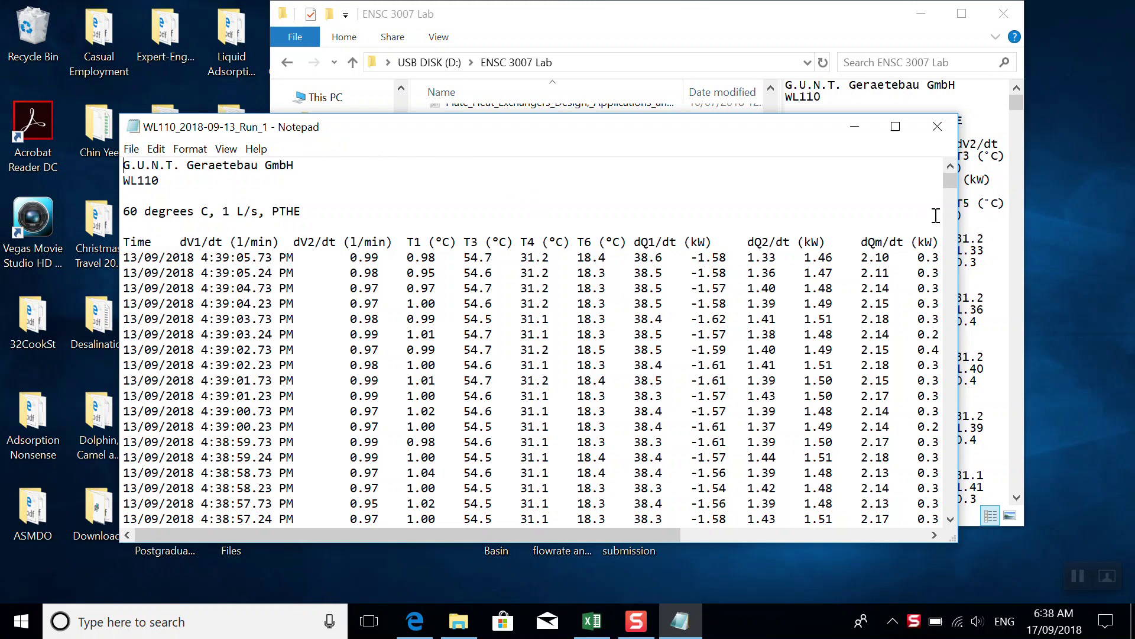
mouse_move(541, 537)
mouse_down()
mouse_move(882, 523)
mouse_move(532, 534)
mouse_up()
- Close Notepad and, in Excel's Open dialog, browse to USB DISK (D:)\ENSC 3007 Lab
click(937, 127)
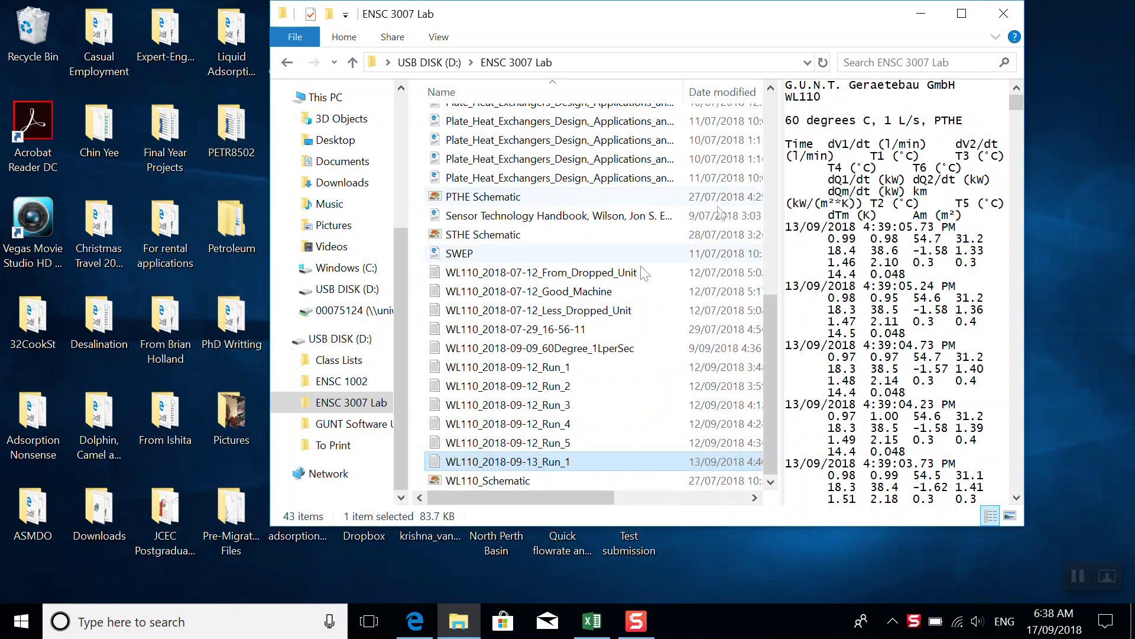
click(590, 626)
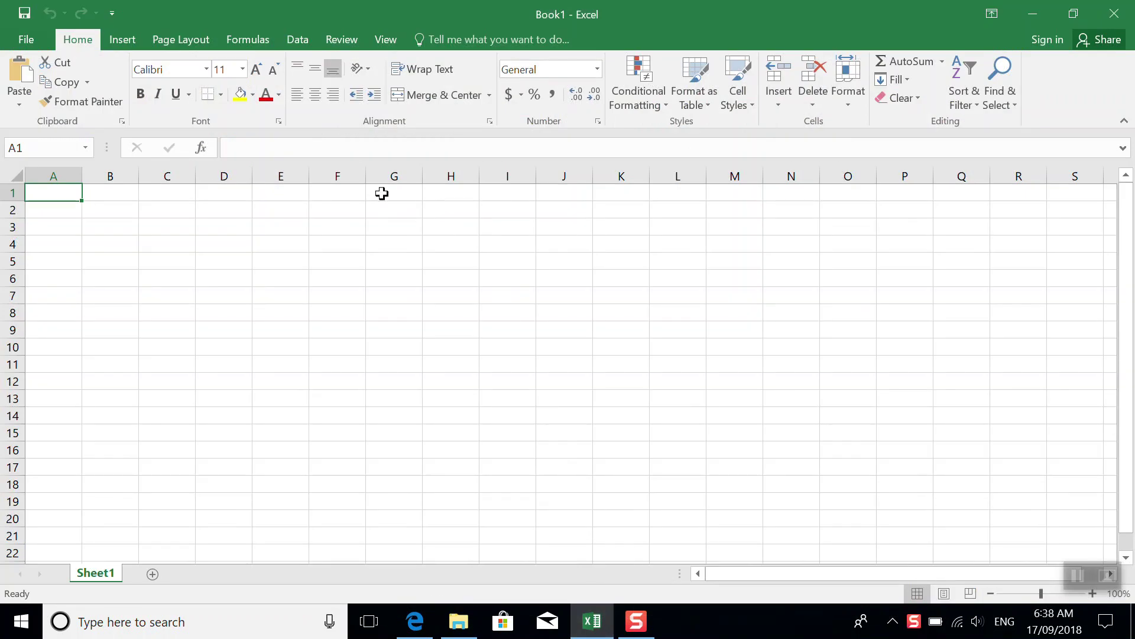
click(24, 39)
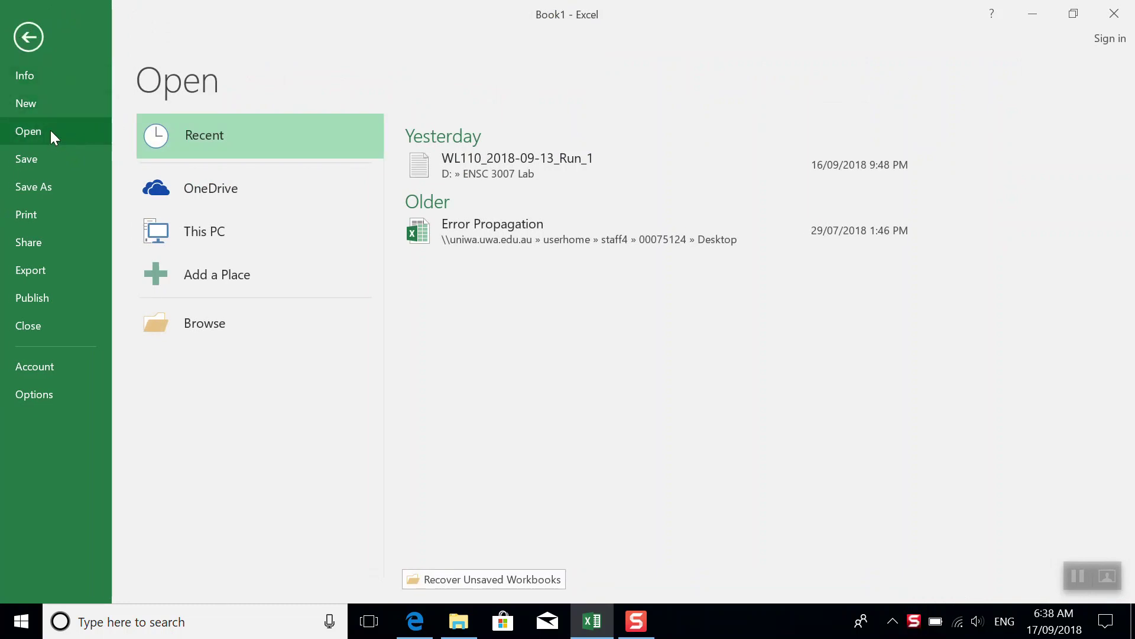
click(214, 324)
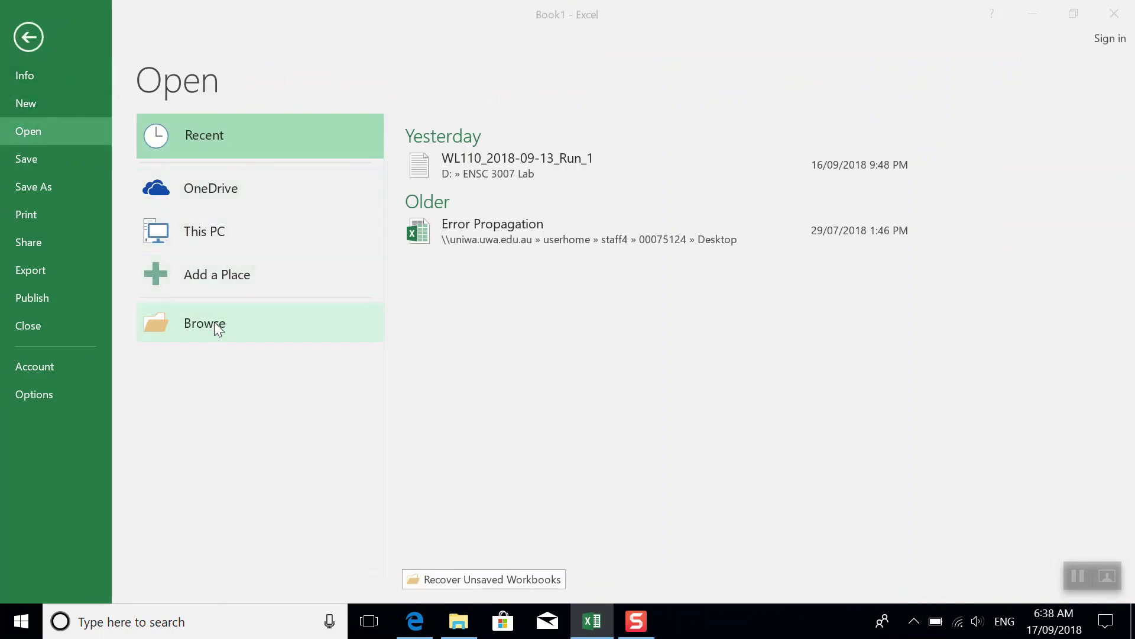
scroll(137, 240, down, 2)
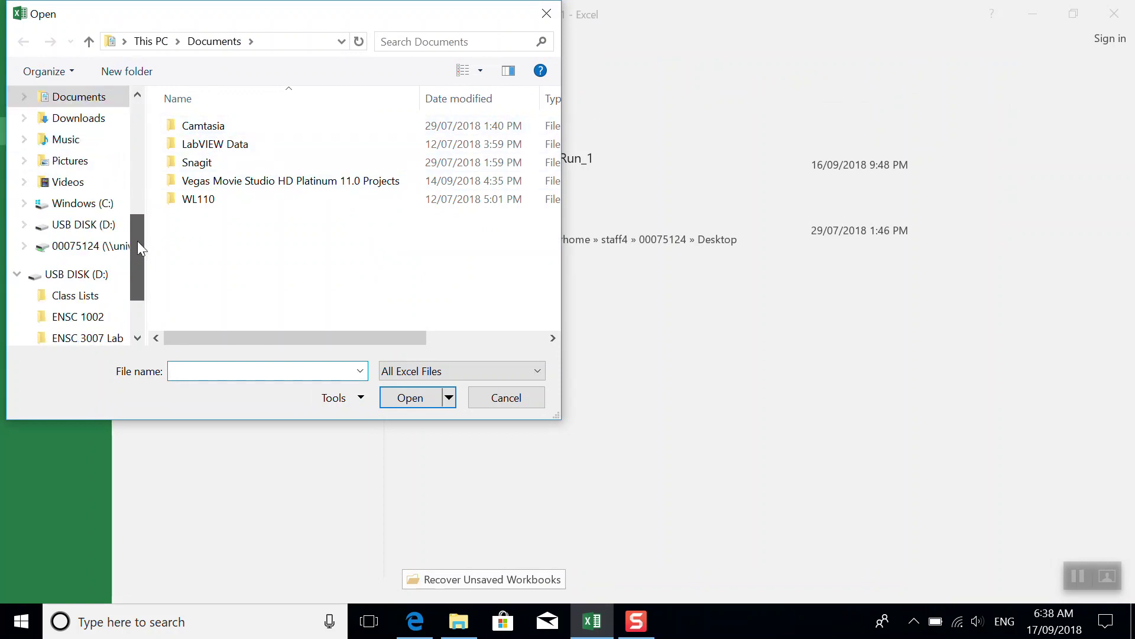
click(79, 181)
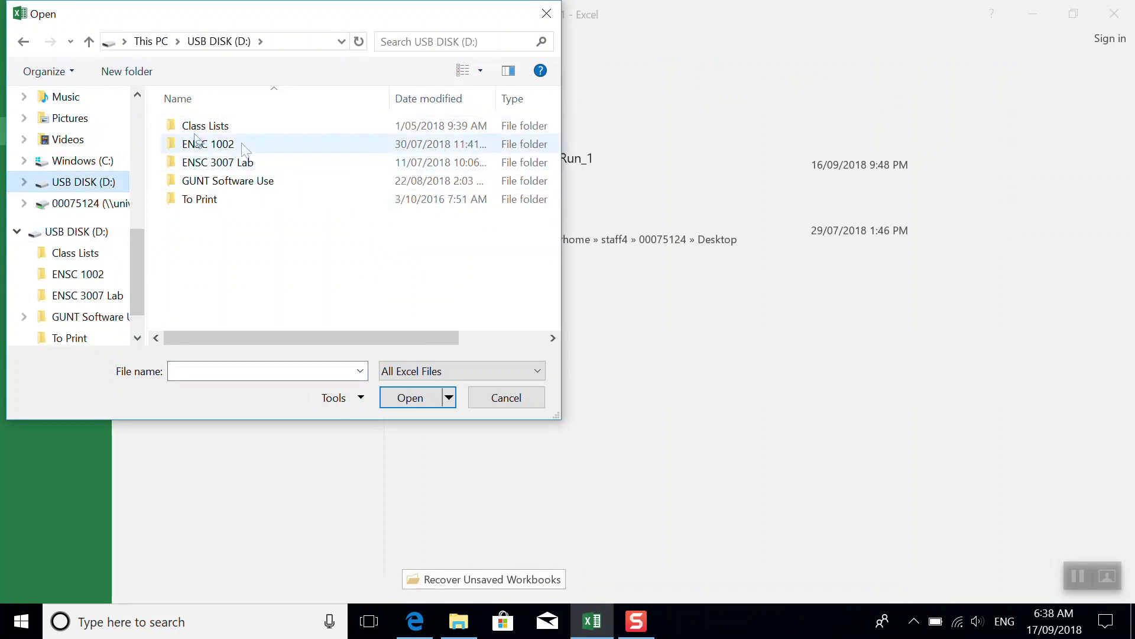
double_click(225, 163)
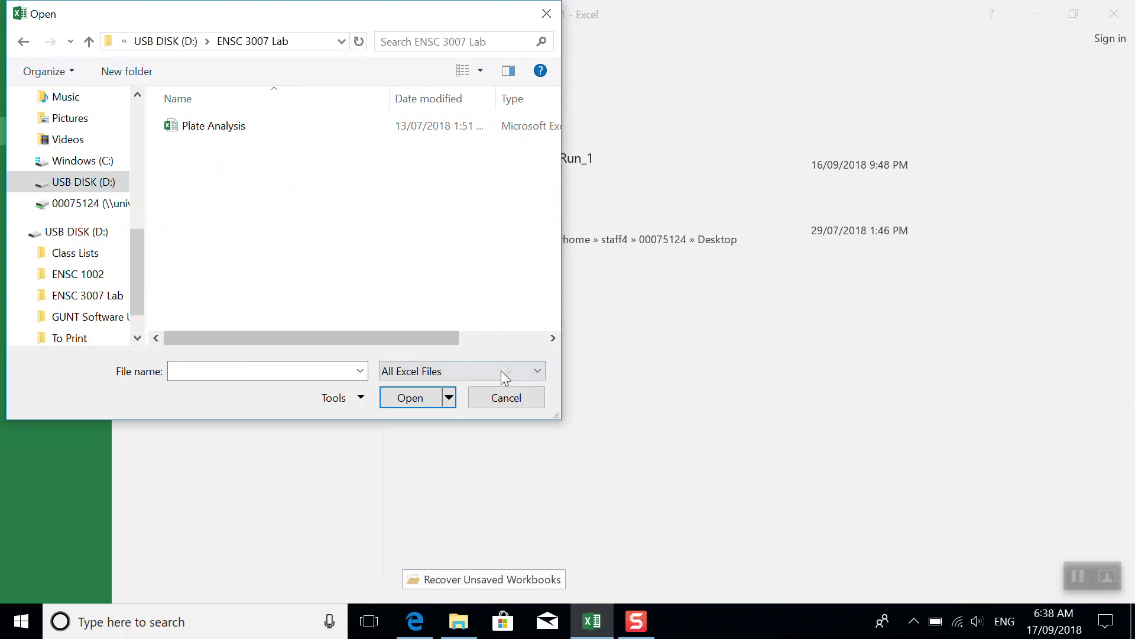
- Set the file type filter to All Files and open WL110_2018-09-13_Run_1
click(478, 374)
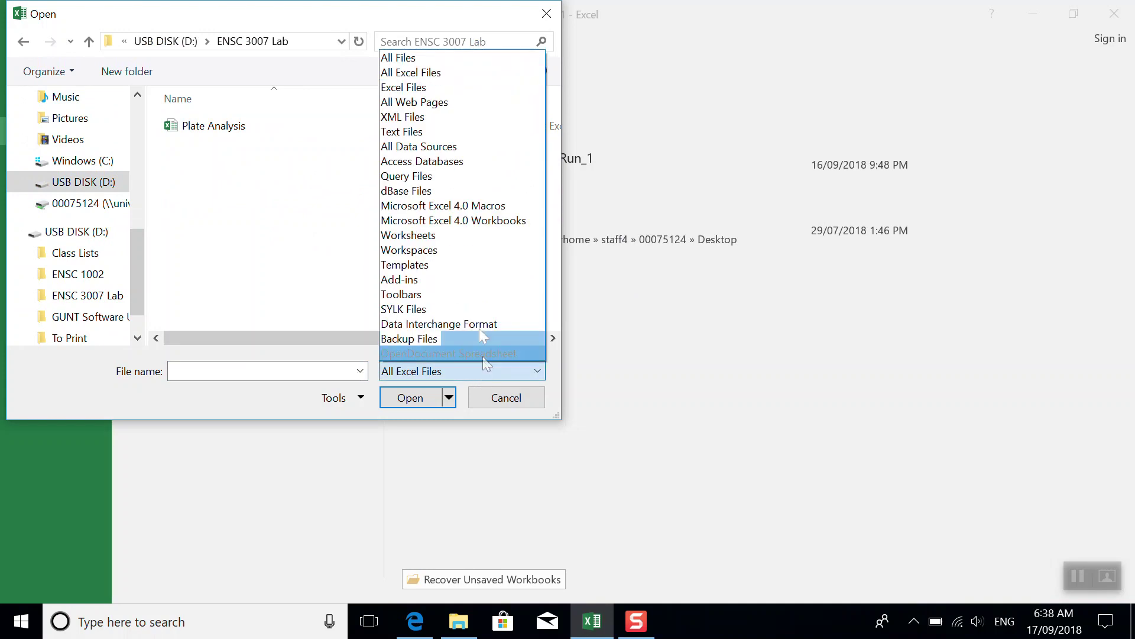
click(452, 59)
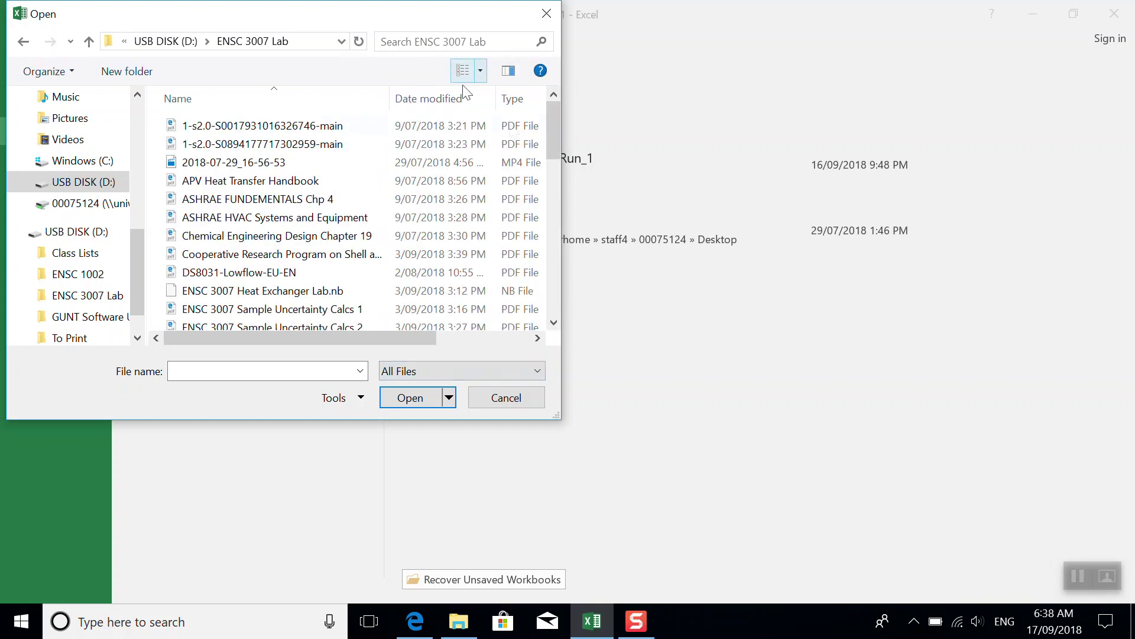
drag(551, 144, 576, 323)
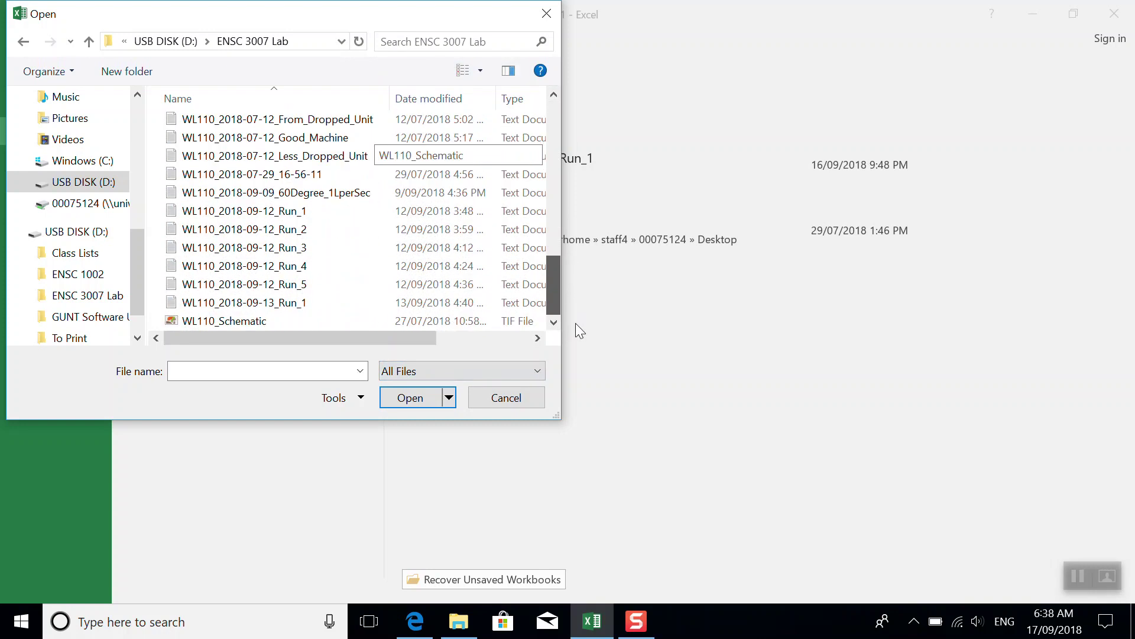
click(264, 305)
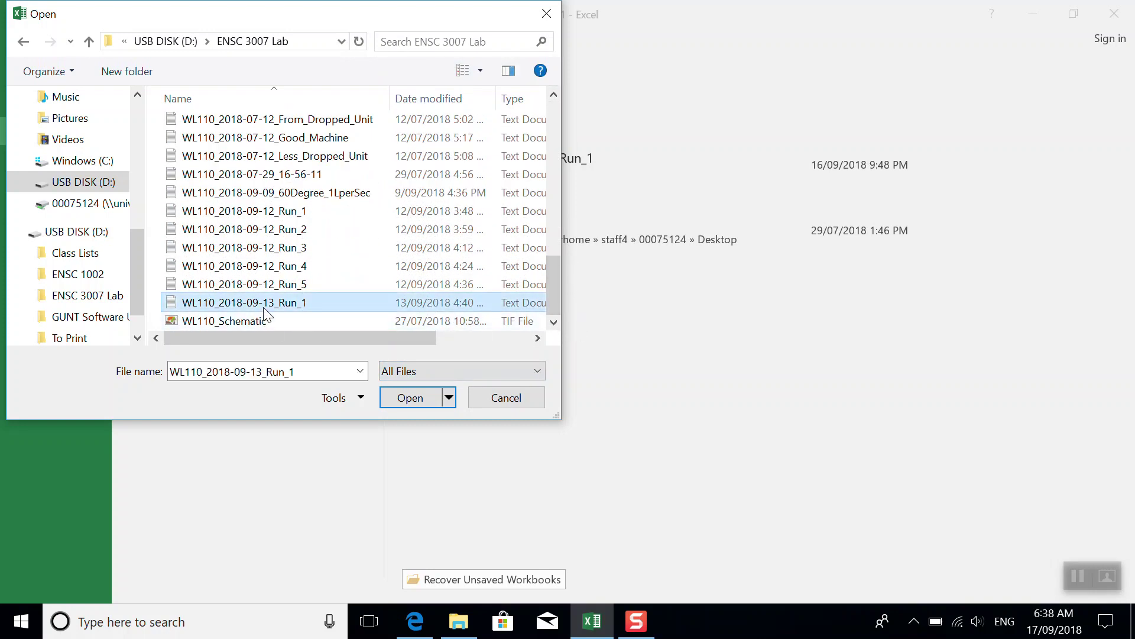
double_click(264, 305)
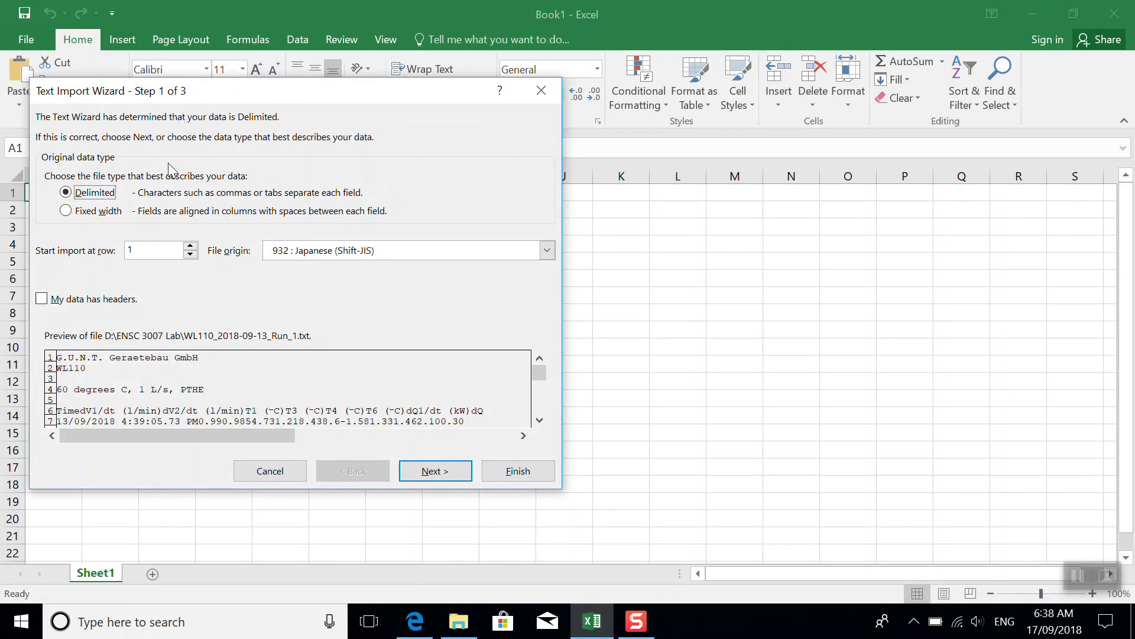
- Import the Run 1 text using 1252 Western European (Windows) encoding, headers, and Tab delimiter
click(547, 251)
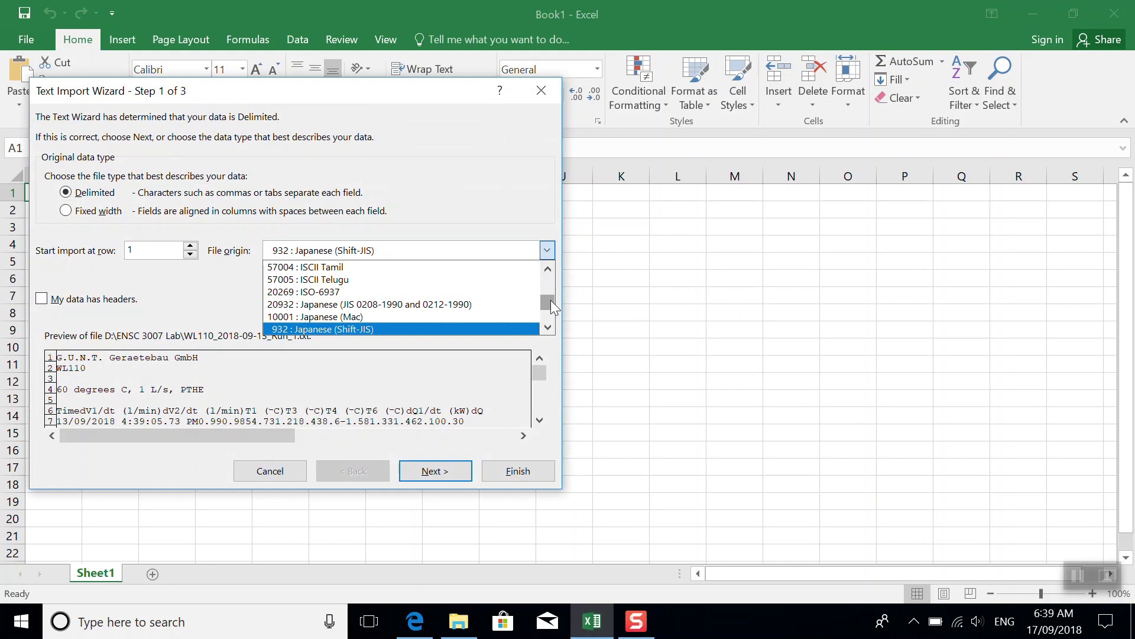
drag(551, 300, 551, 310)
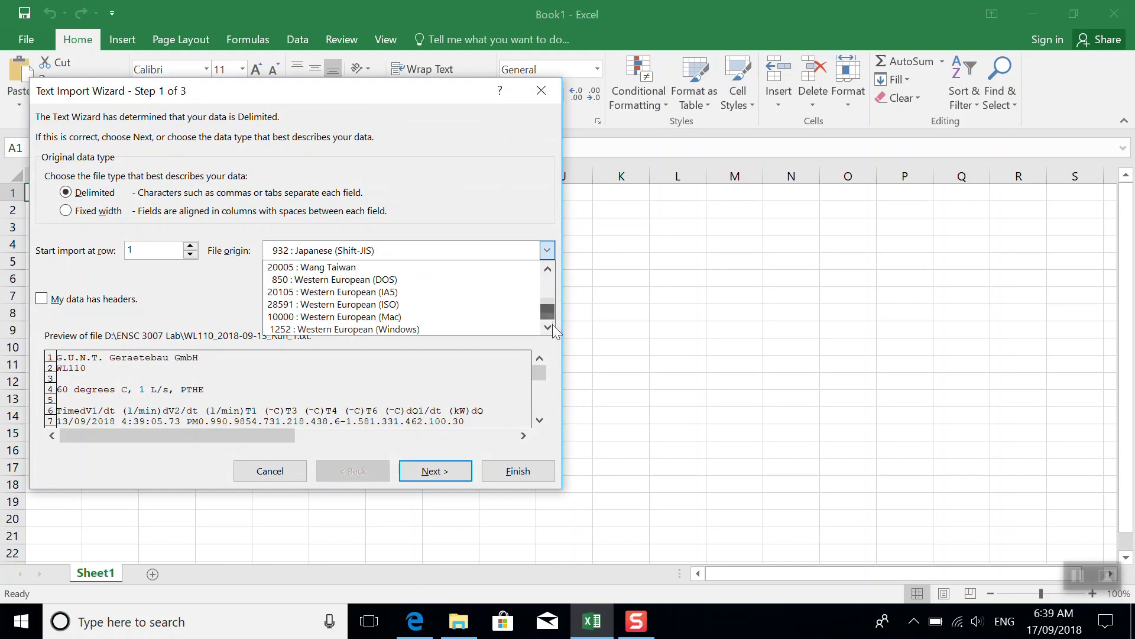
click(438, 330)
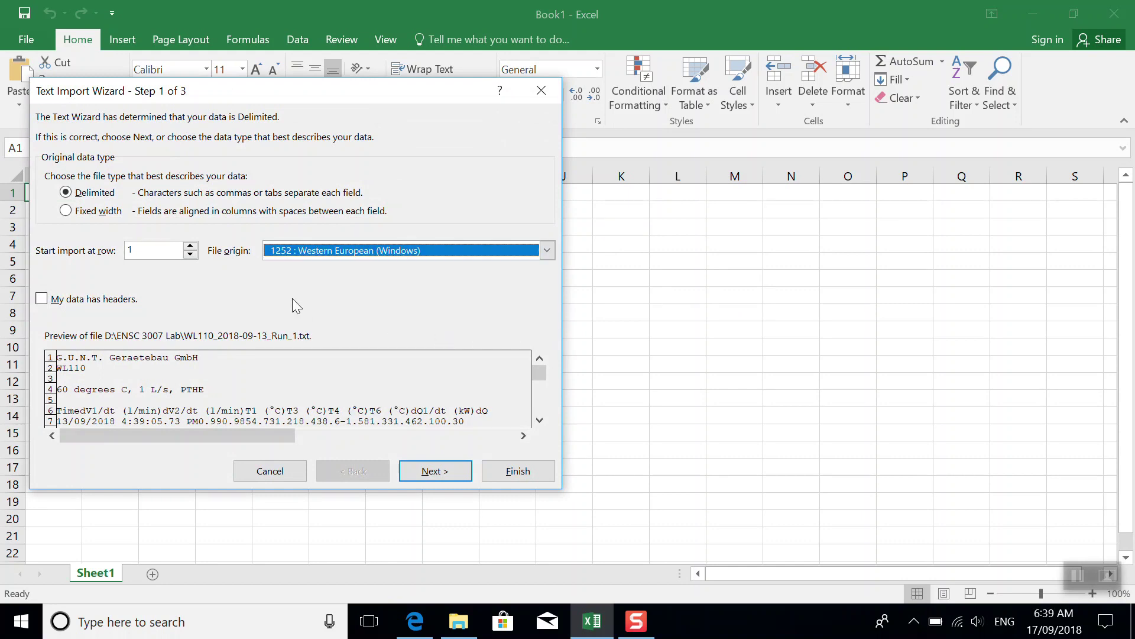
click(41, 298)
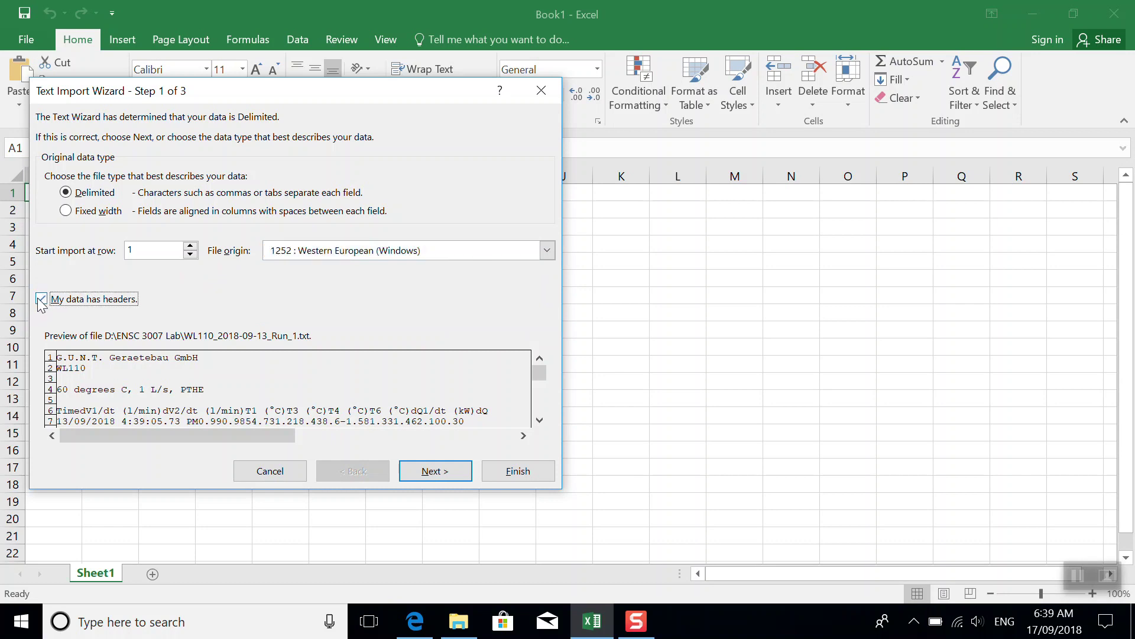
click(447, 471)
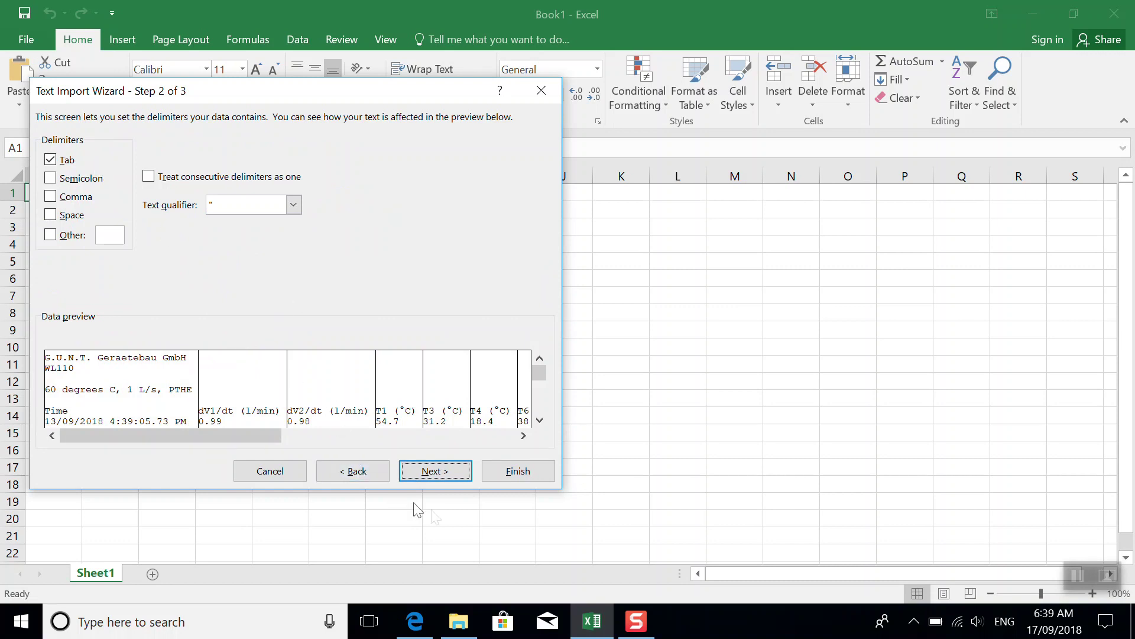
click(447, 471)
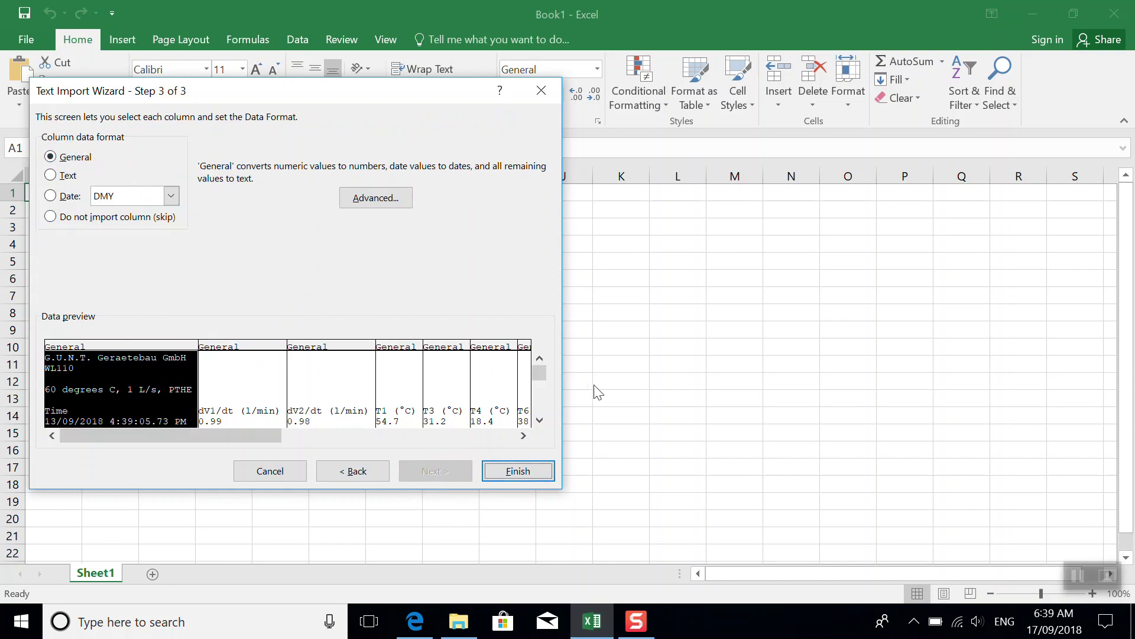
click(542, 477)
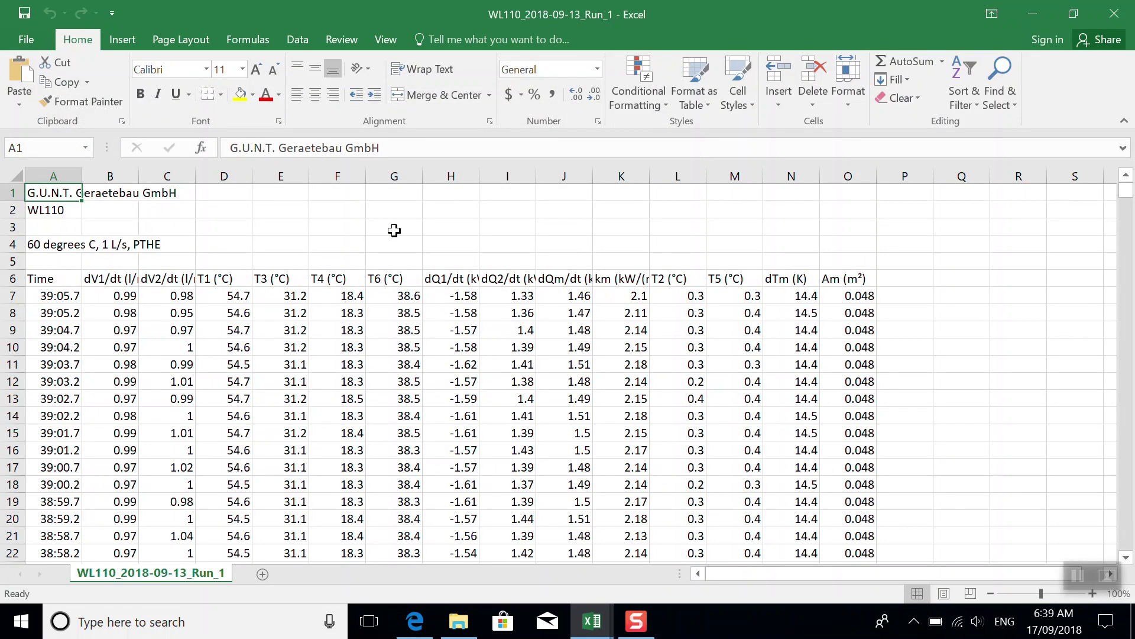
- Correct the flow-rate units in the A4 run description to L/min
click(271, 246)
click(60, 245)
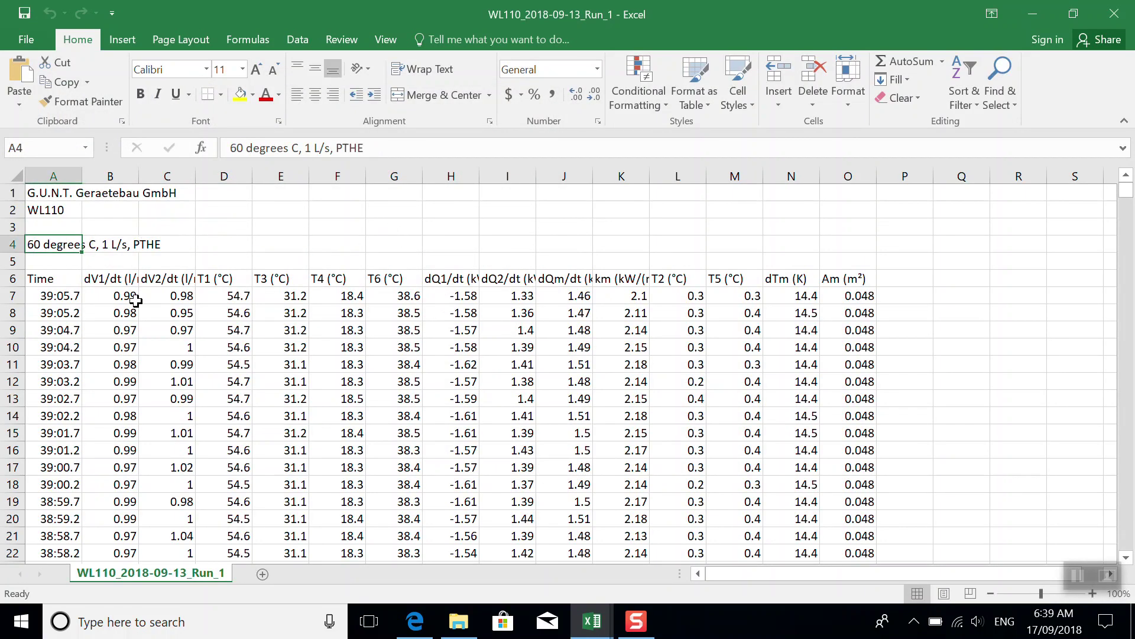
click(327, 148)
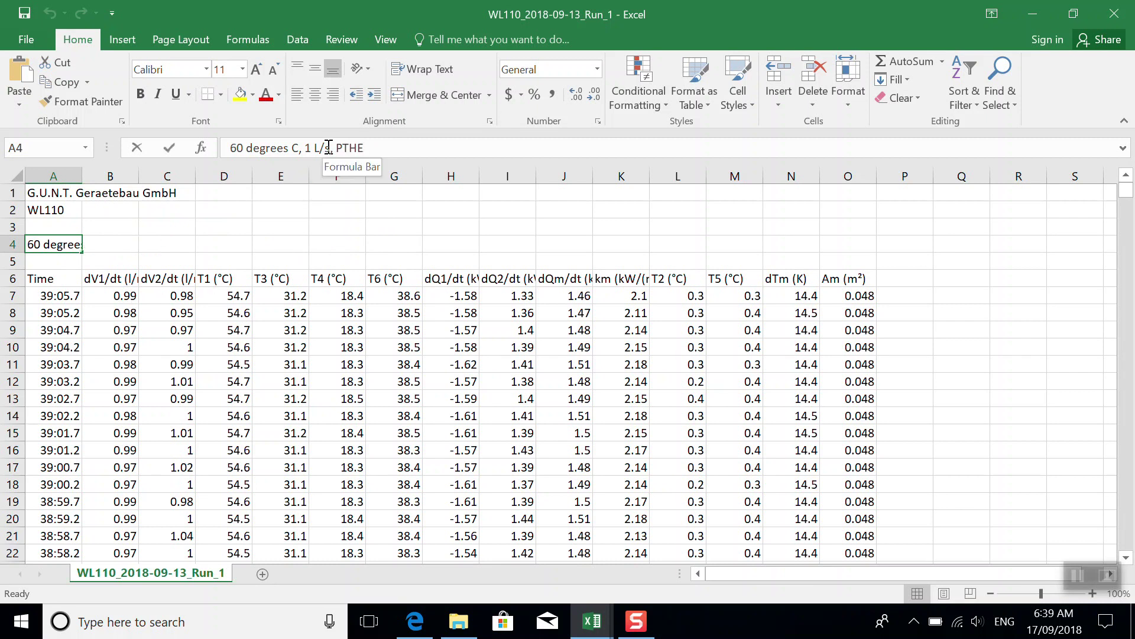
text(min)
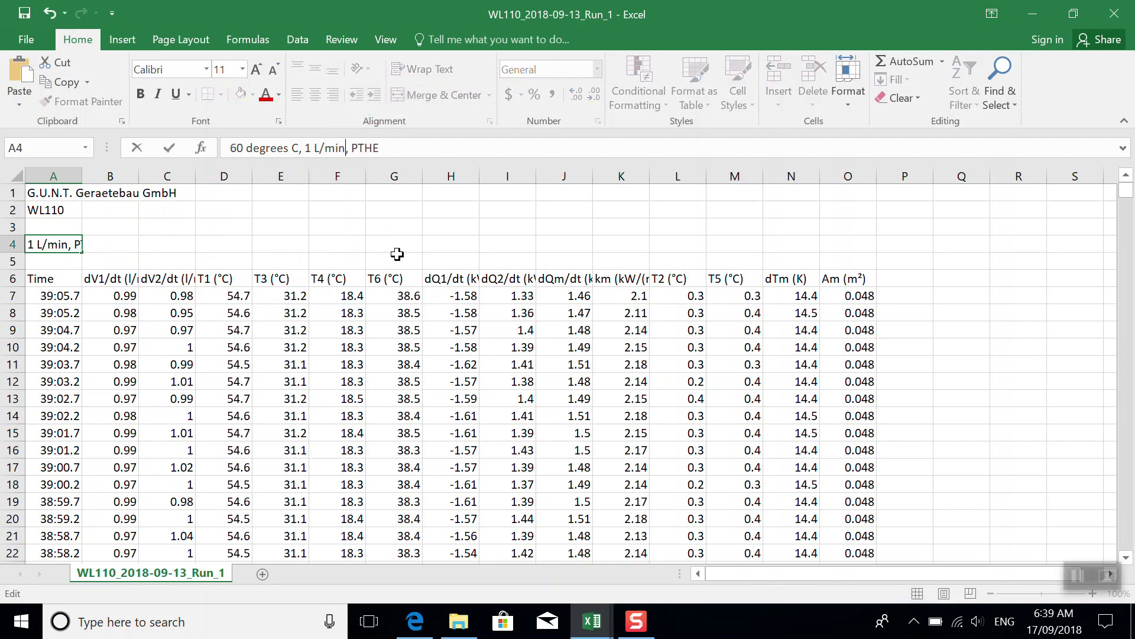
key(Return)
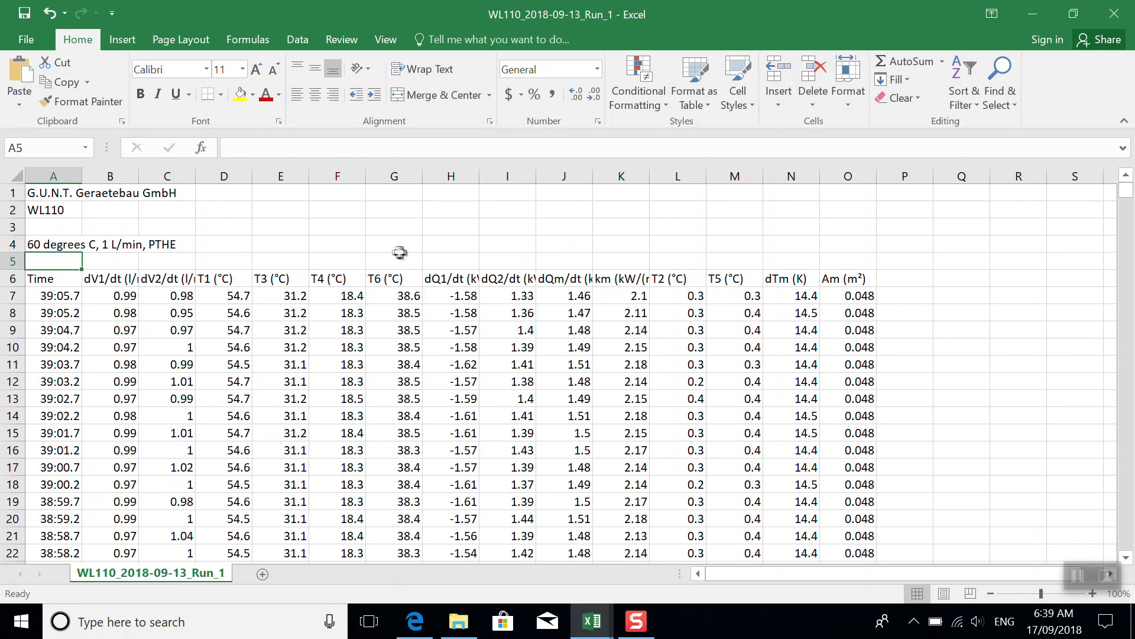
- Select the run data block from the Time header in A6 through O901
scroll(401, 272, down, 1)
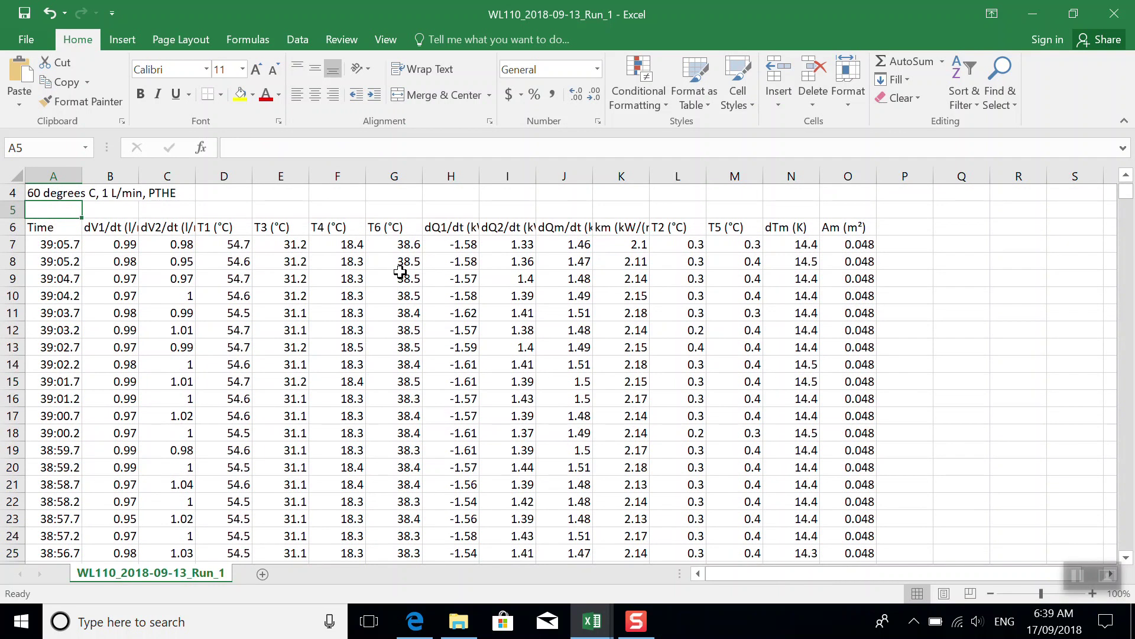
click(59, 244)
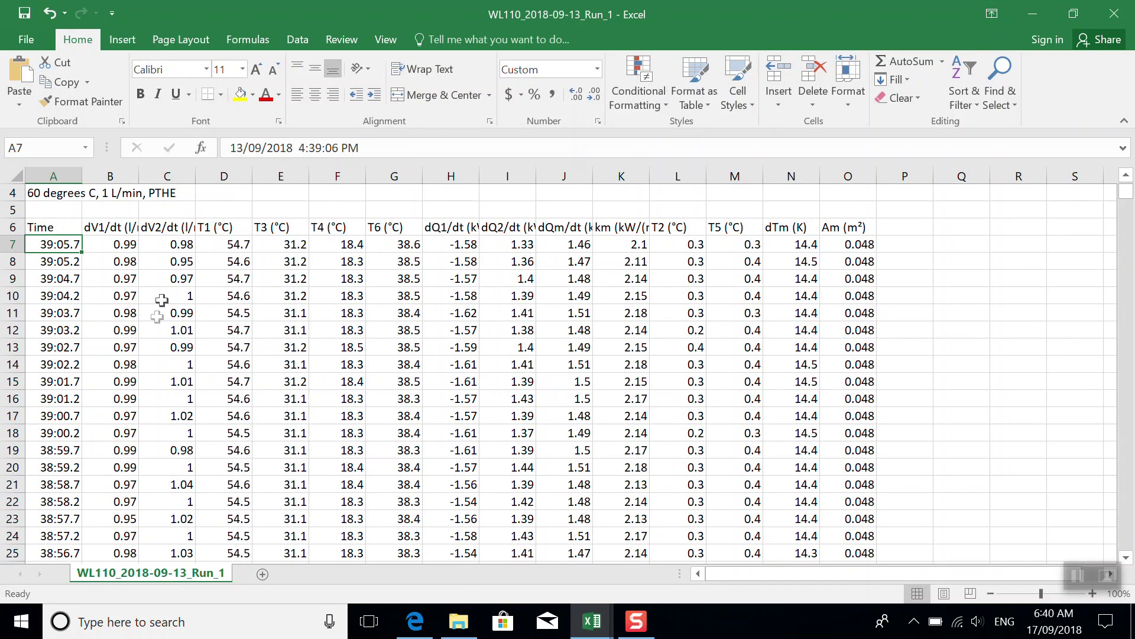
scroll(164, 298, up, 1)
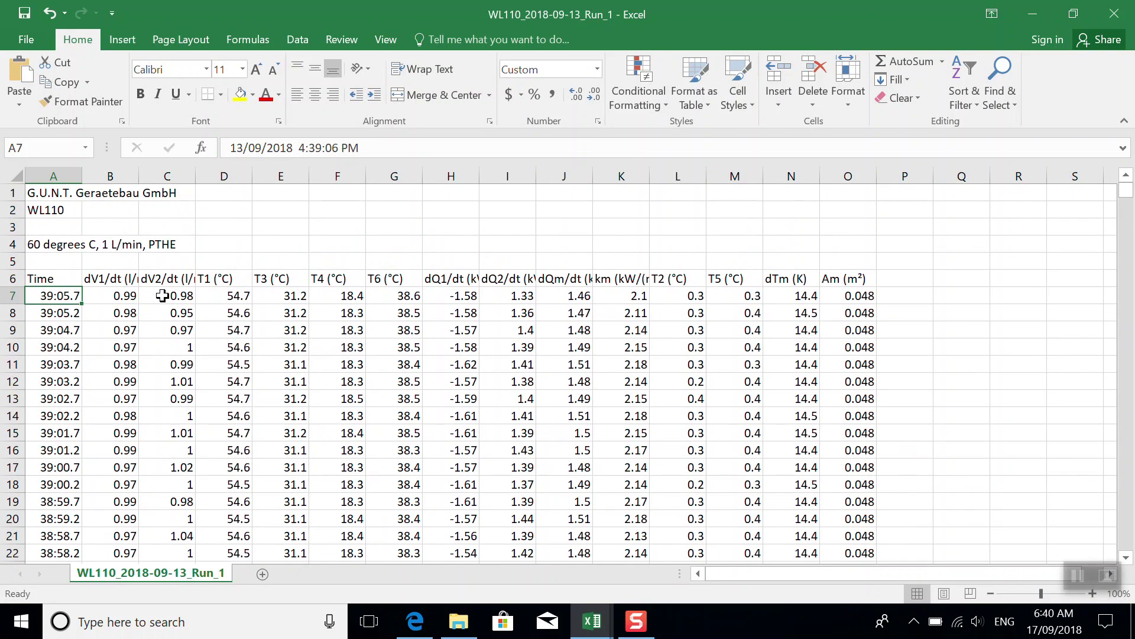
click(62, 281)
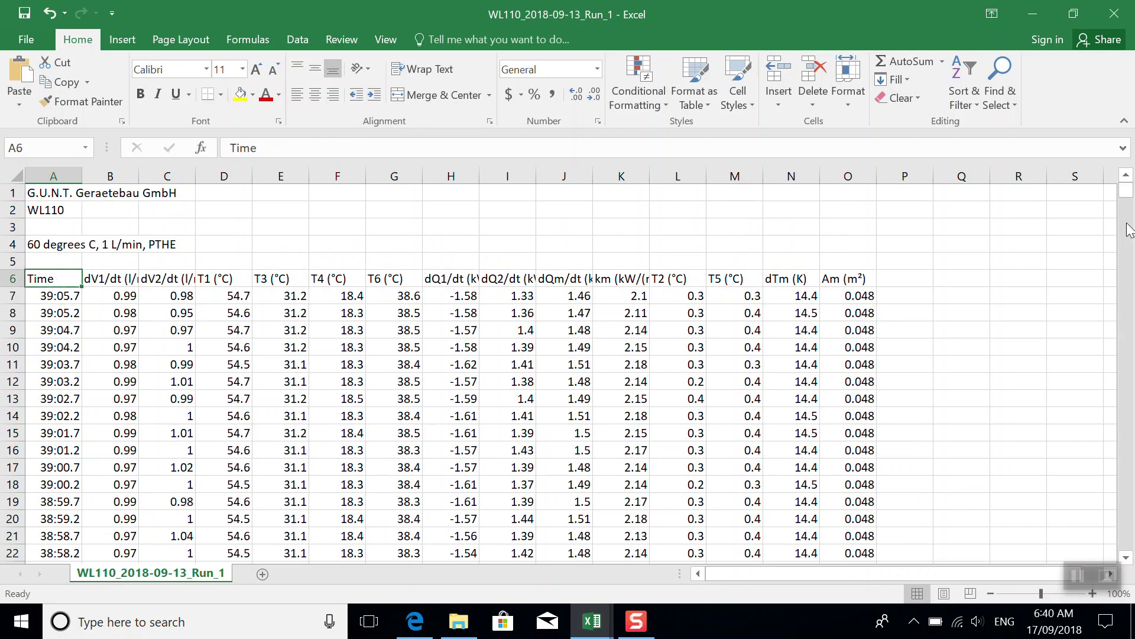
drag(1125, 192, 1129, 559)
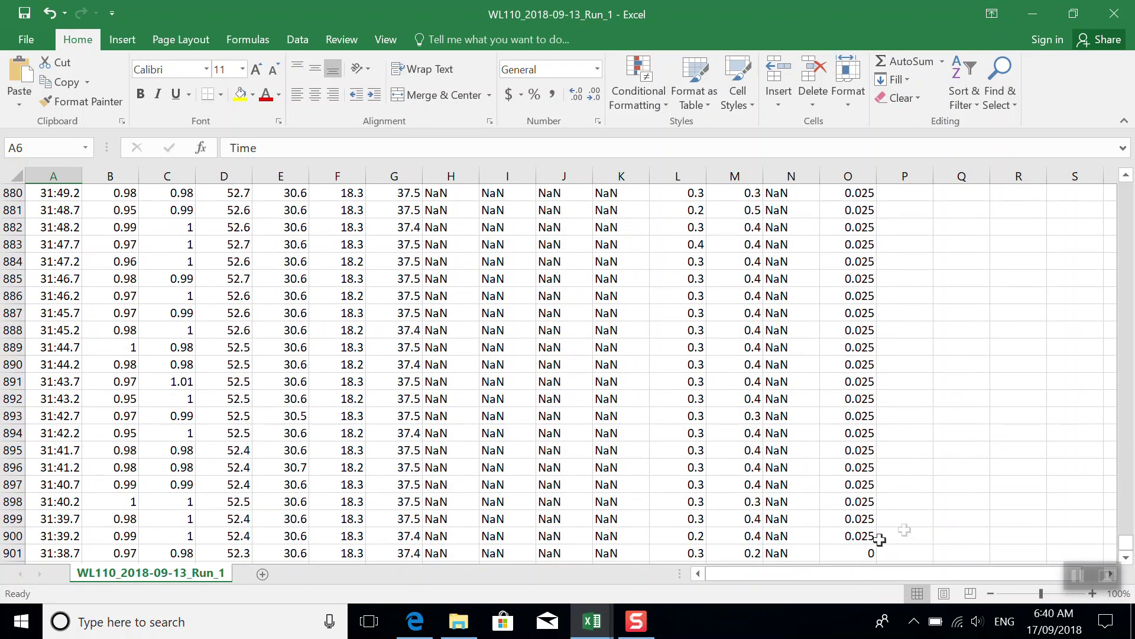
shift+click(863, 552)
- Sort the selected block by the Time column, smallest to largest, then deselect it
drag(1127, 547, 1112, 183)
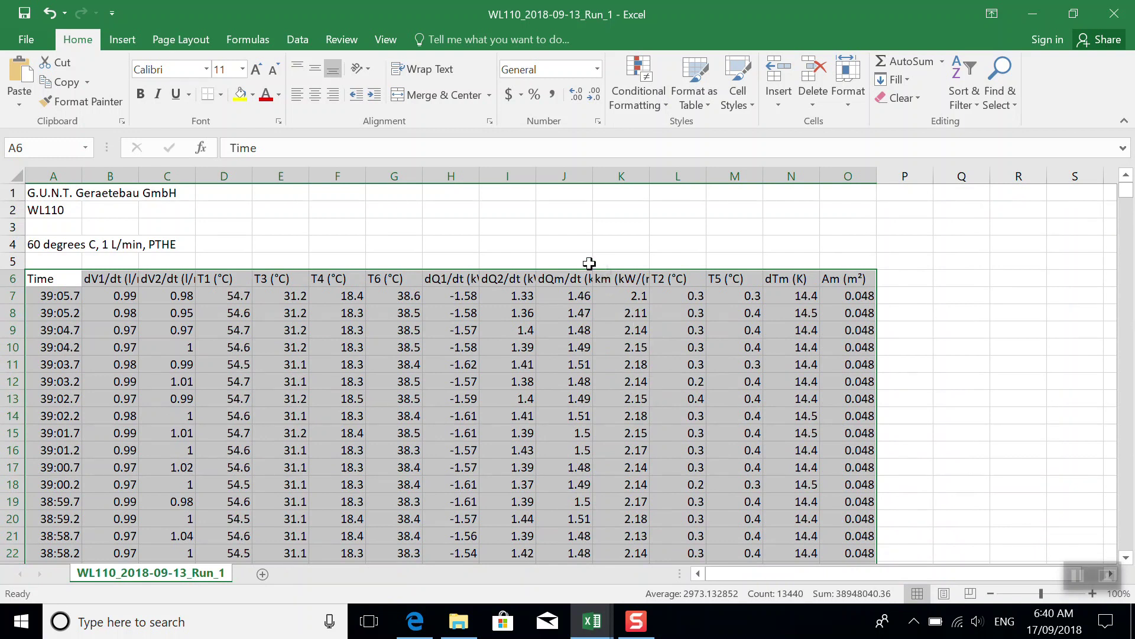
click(302, 37)
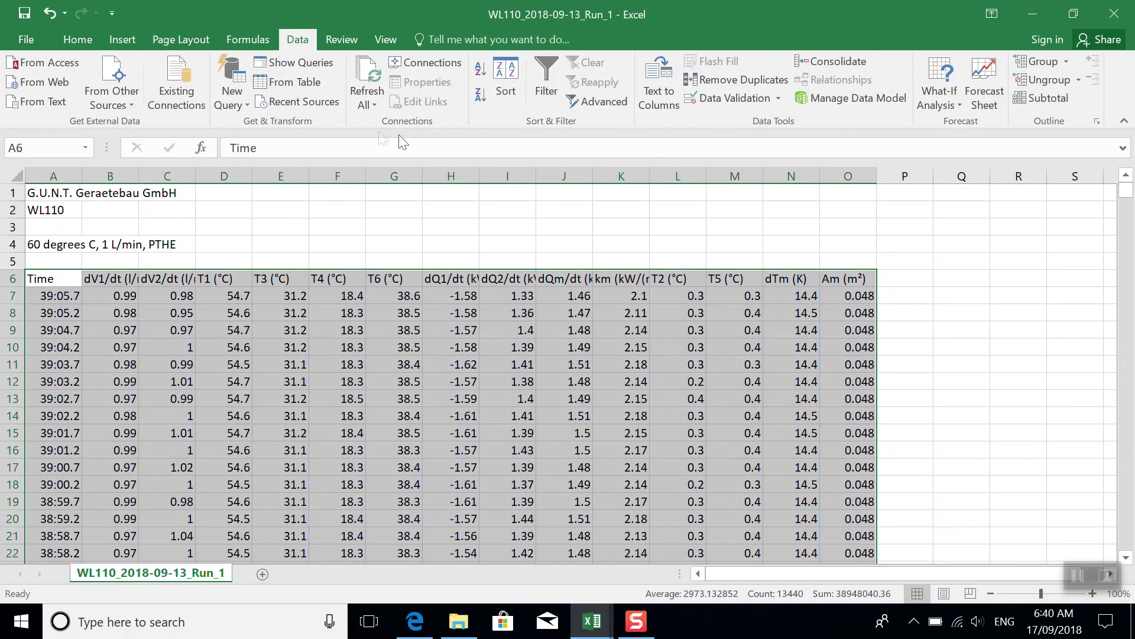
click(512, 71)
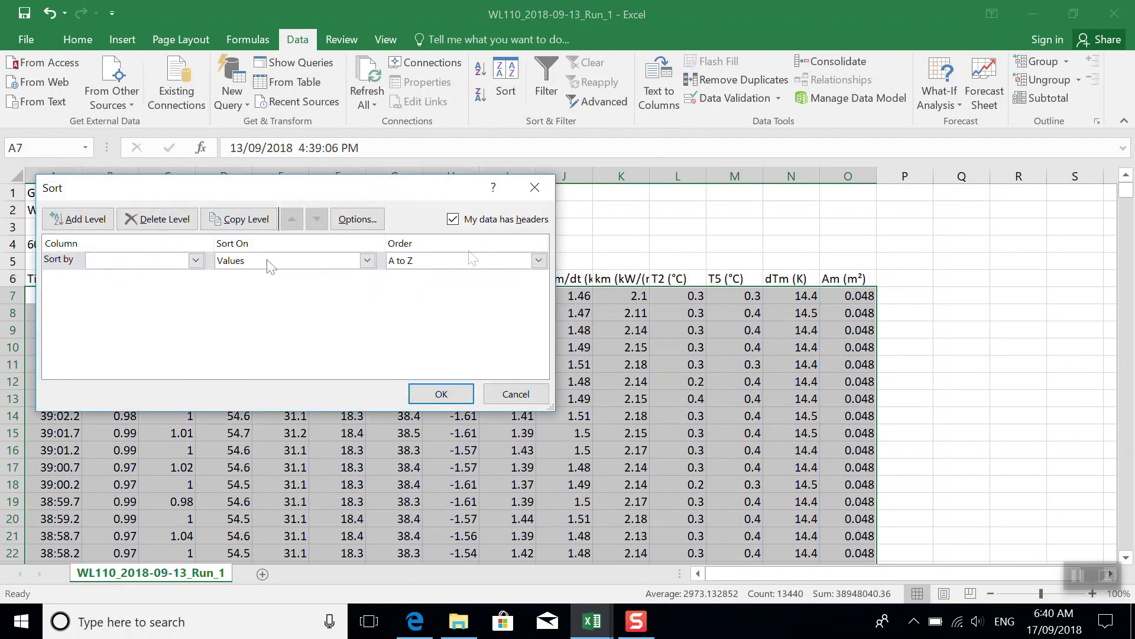
click(195, 260)
click(169, 276)
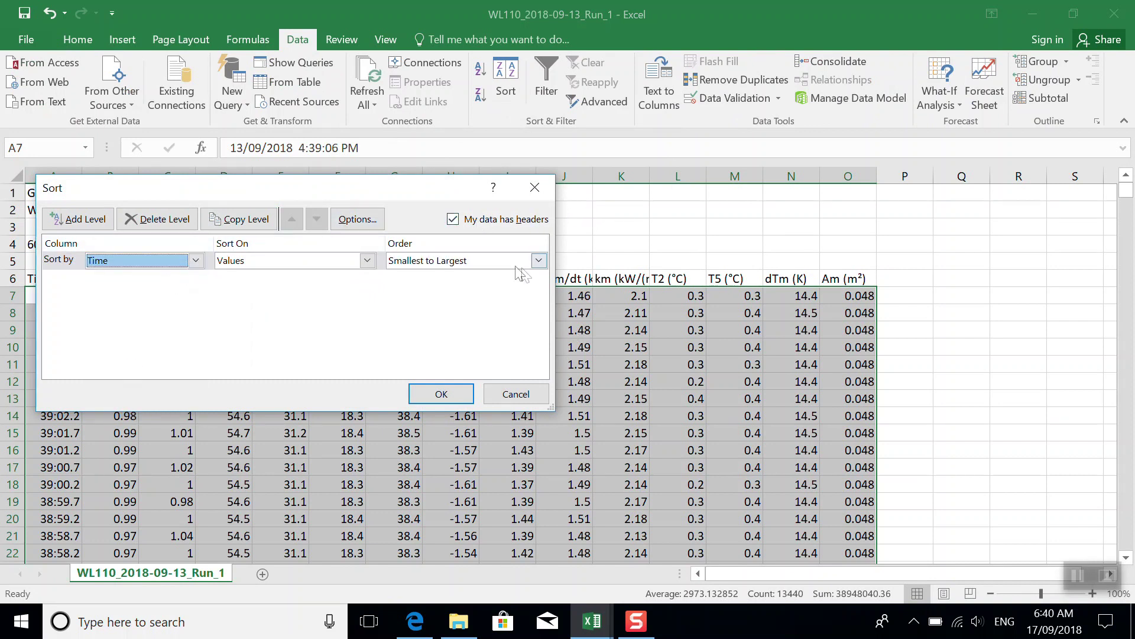
click(441, 393)
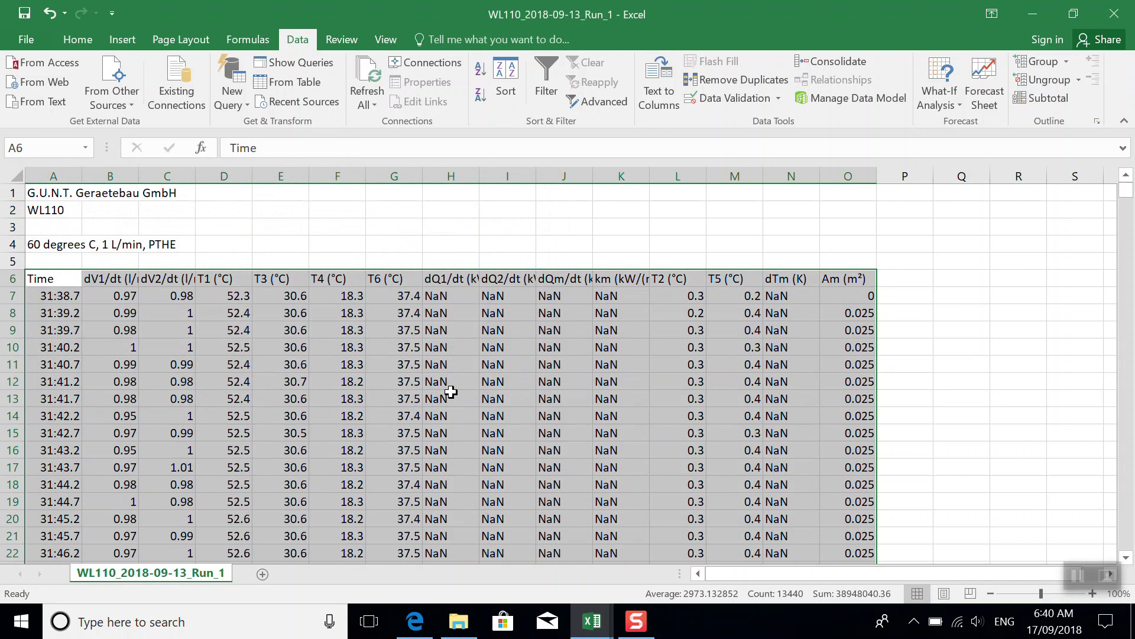
click(694, 212)
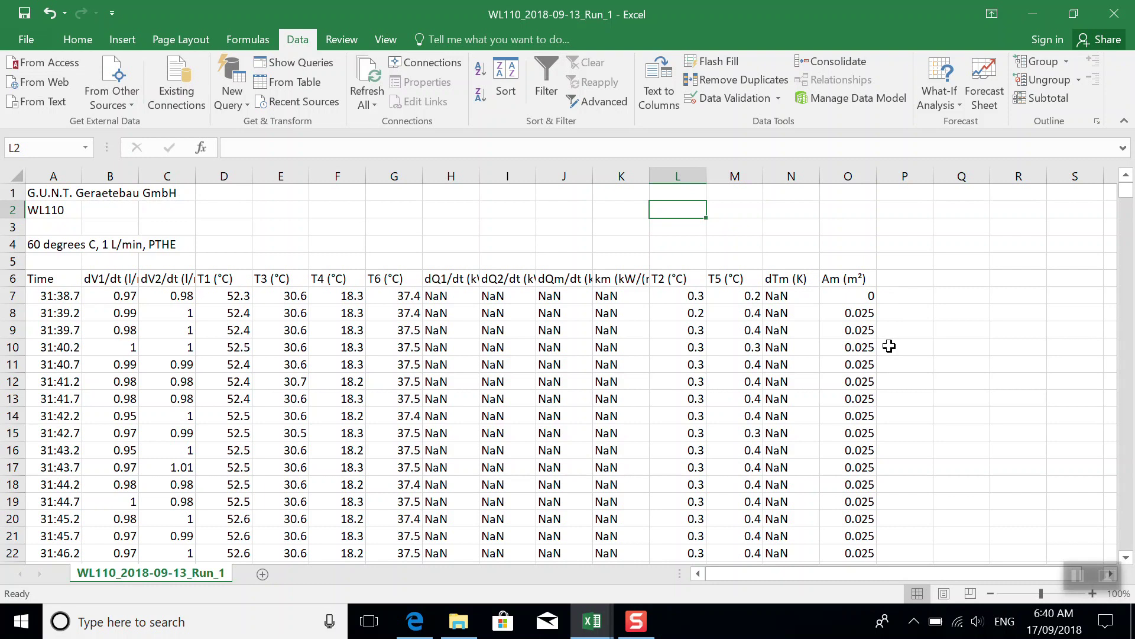
scroll(862, 396, down, 10)
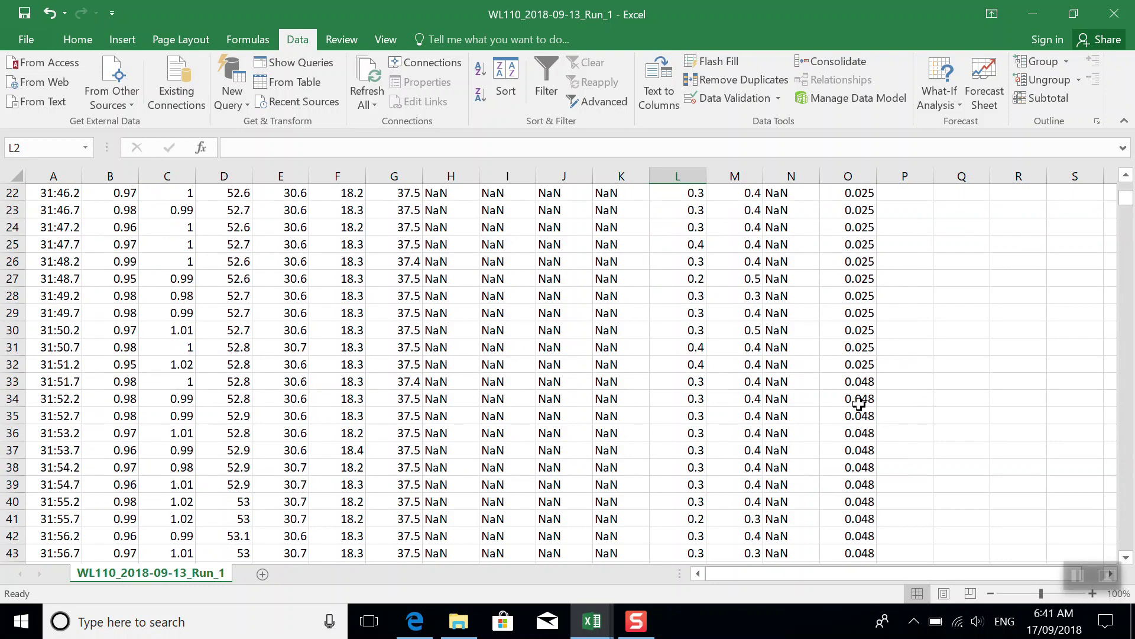
scroll(870, 332, up, 4)
click(908, 434)
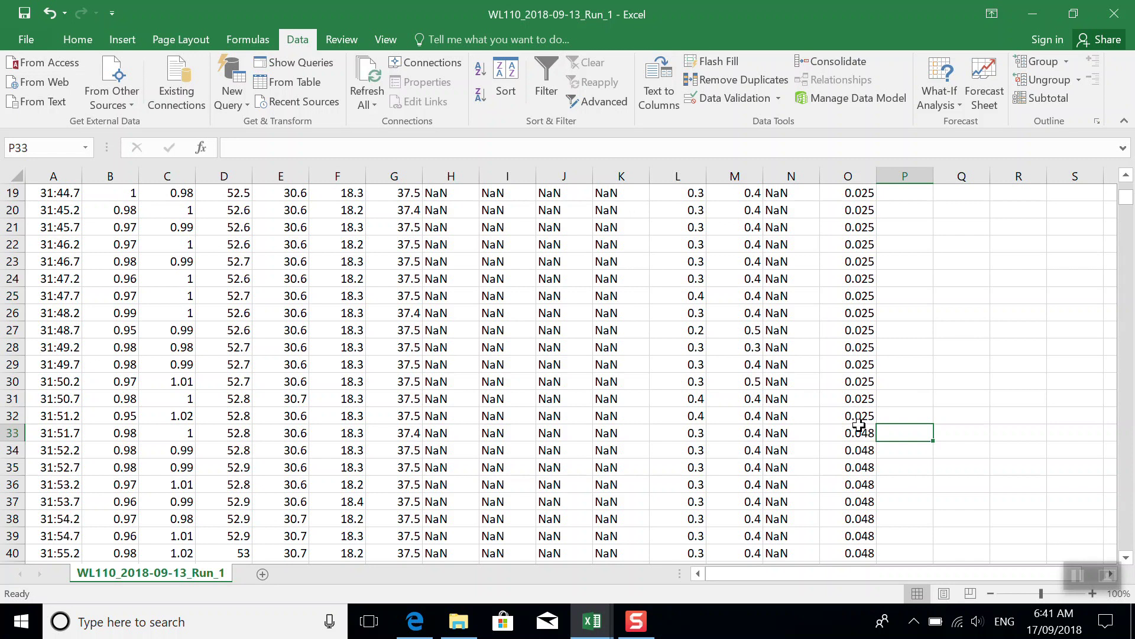
- Delete rows 7–71 of NaN readings so the data starts at 32:11.2
scroll(859, 424, up, 6)
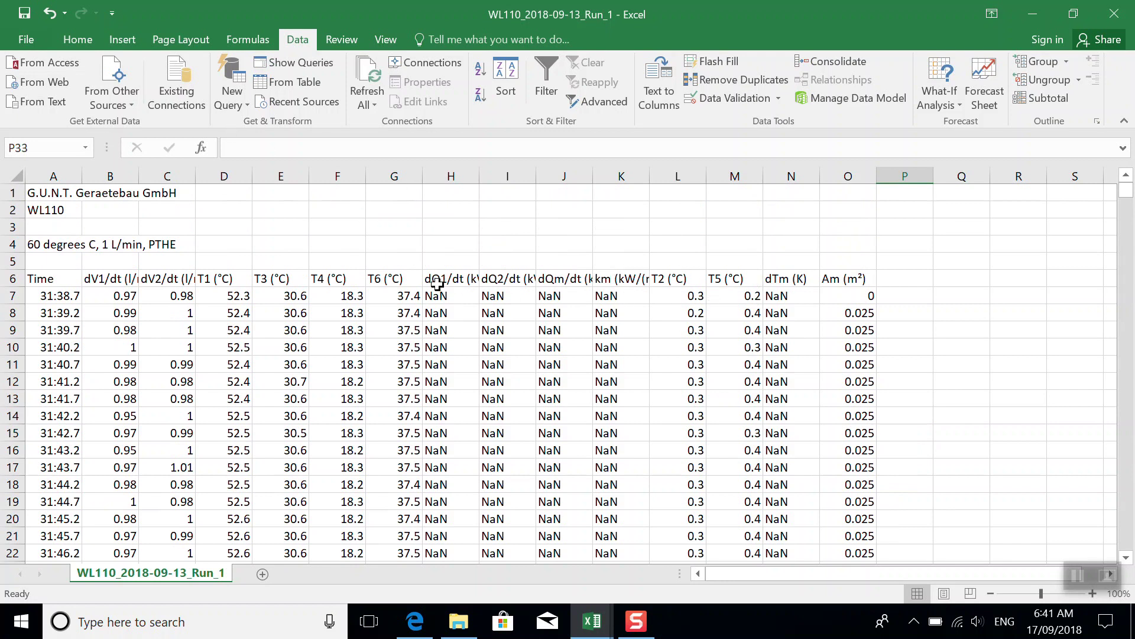
scroll(436, 282, down, 20)
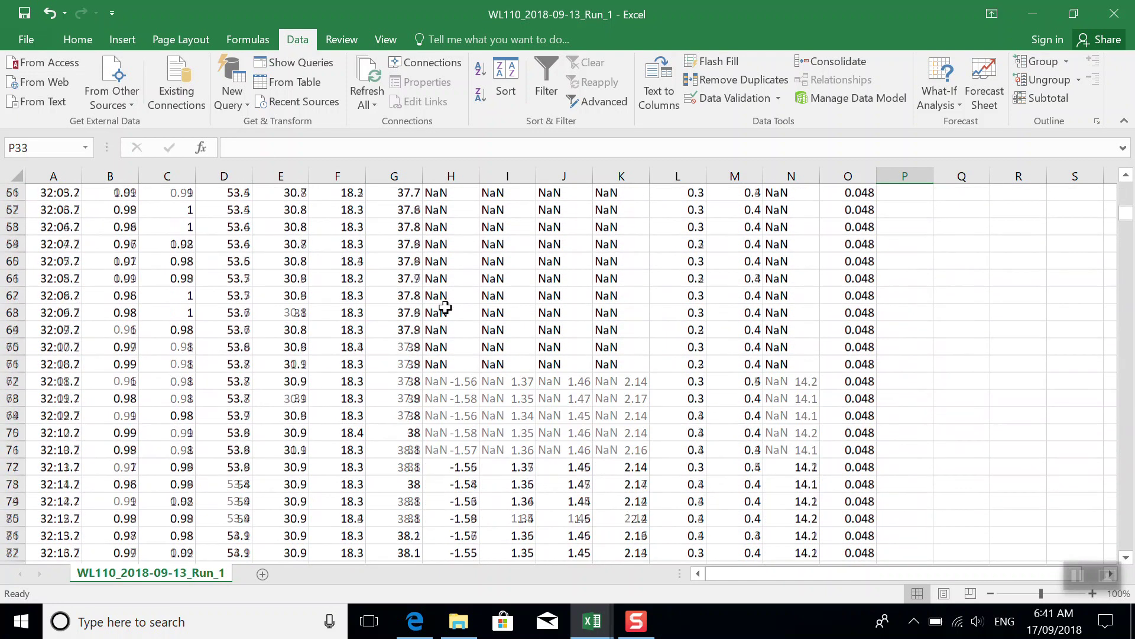
drag(851, 364, 45, 260)
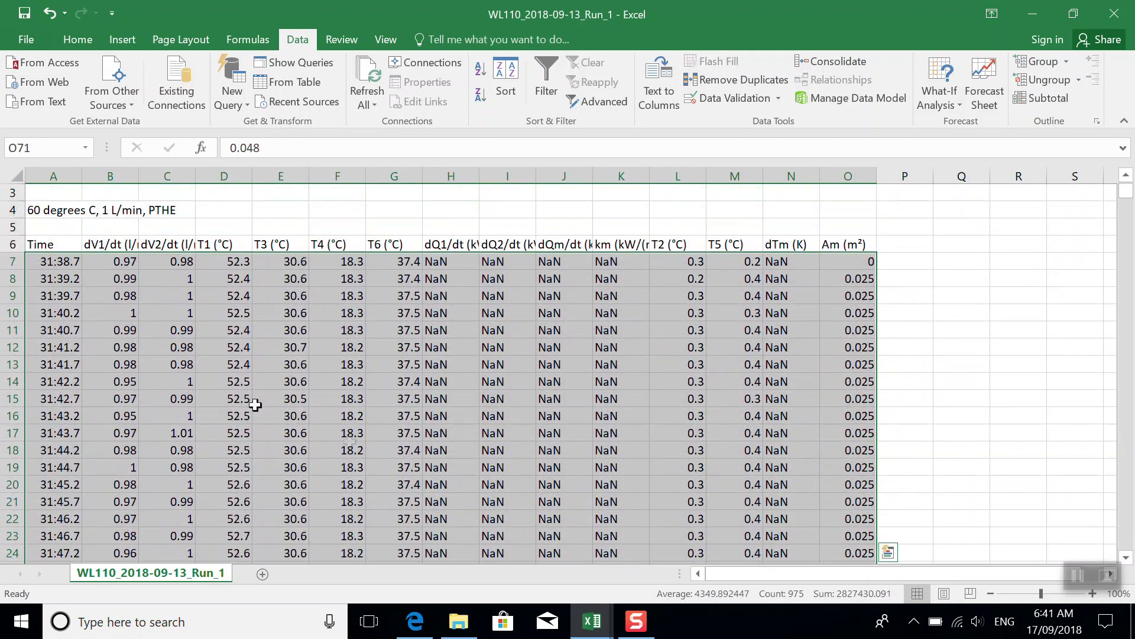
right_click(13, 265)
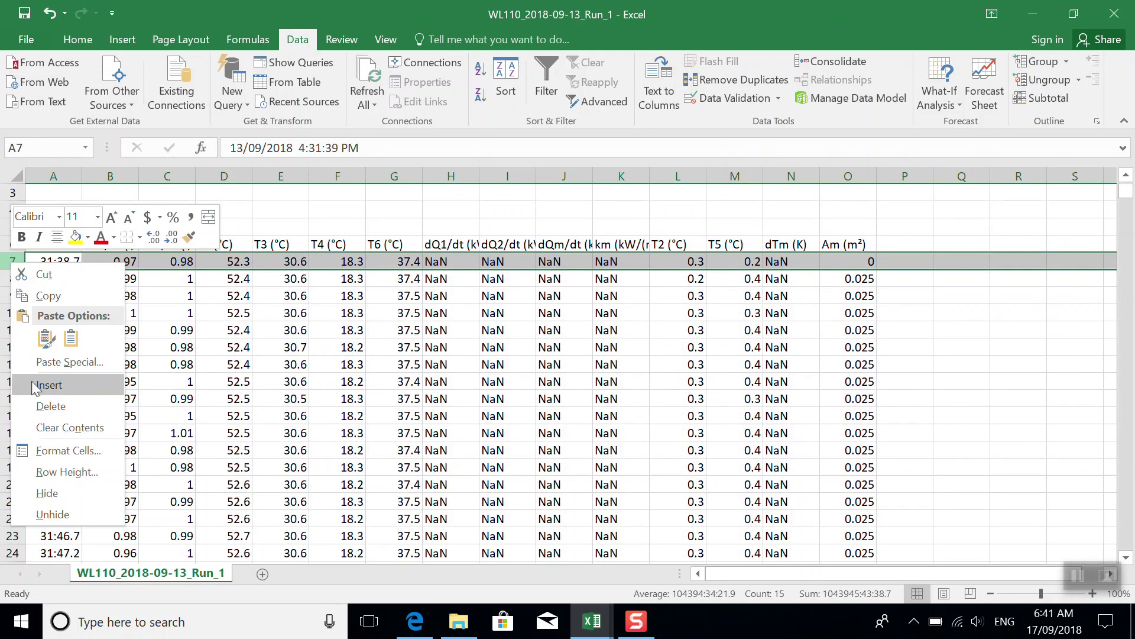
drag(13, 261, 12, 435)
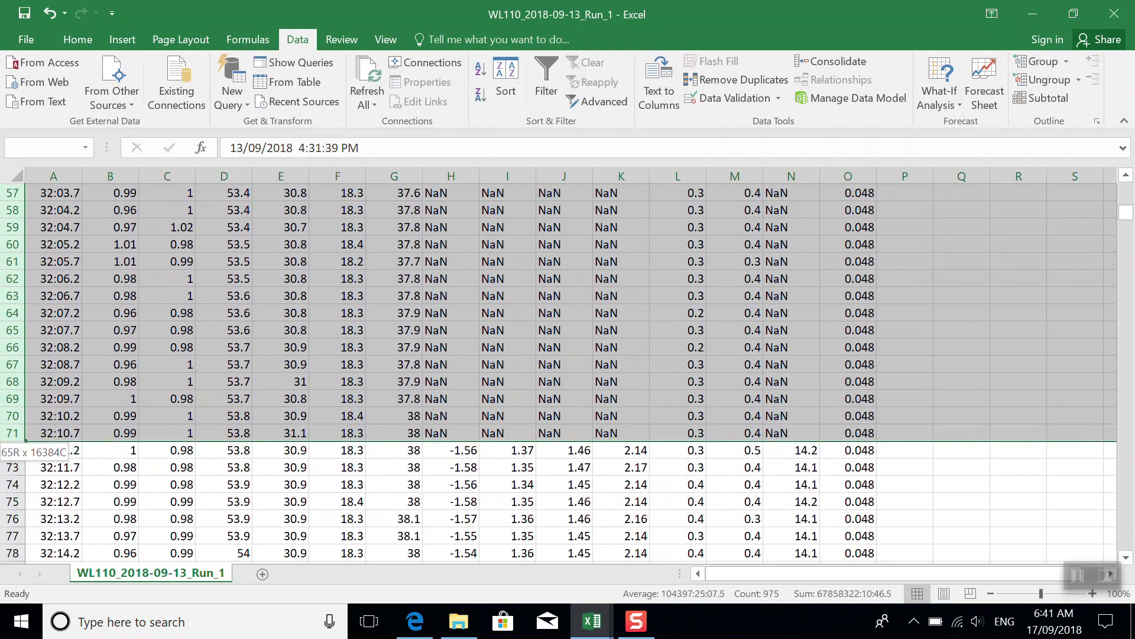
right_click(13, 384)
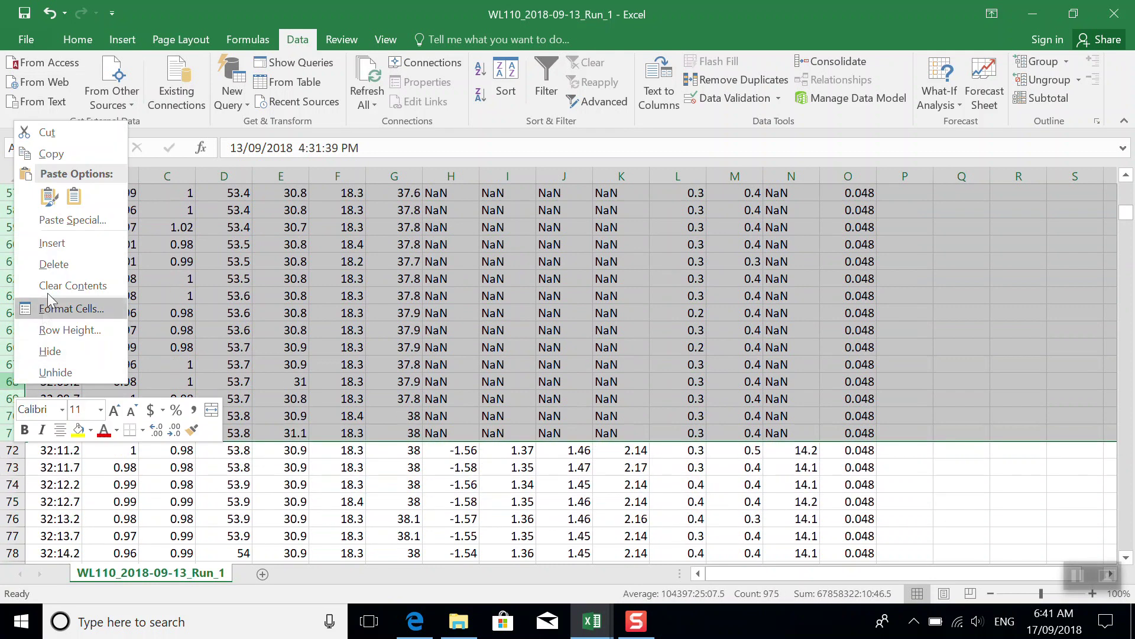
click(60, 266)
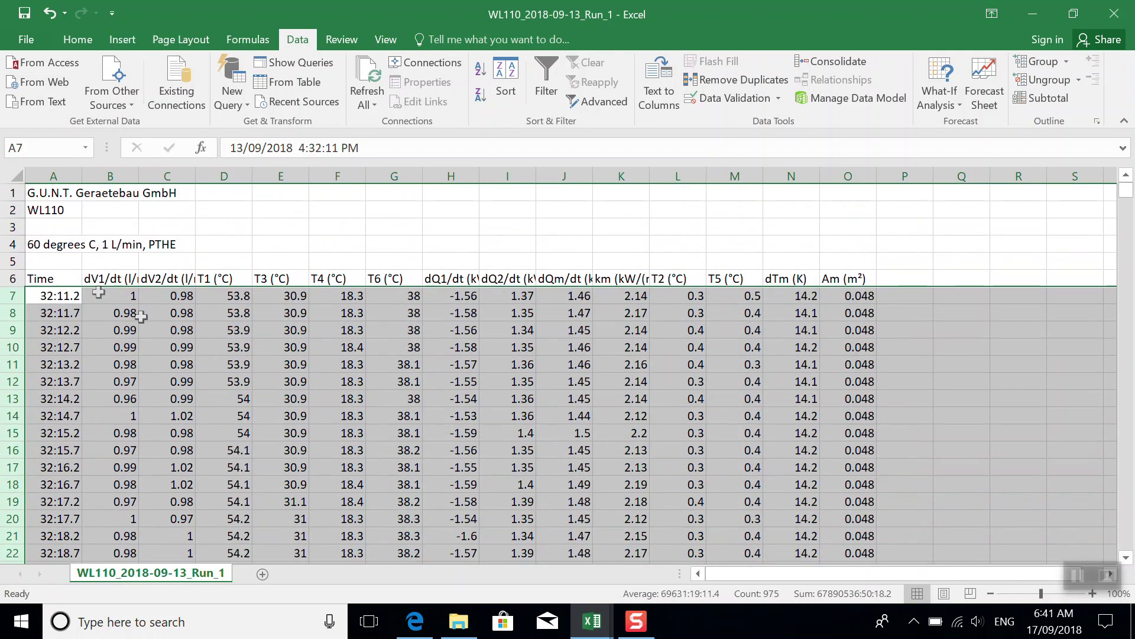
click(563, 345)
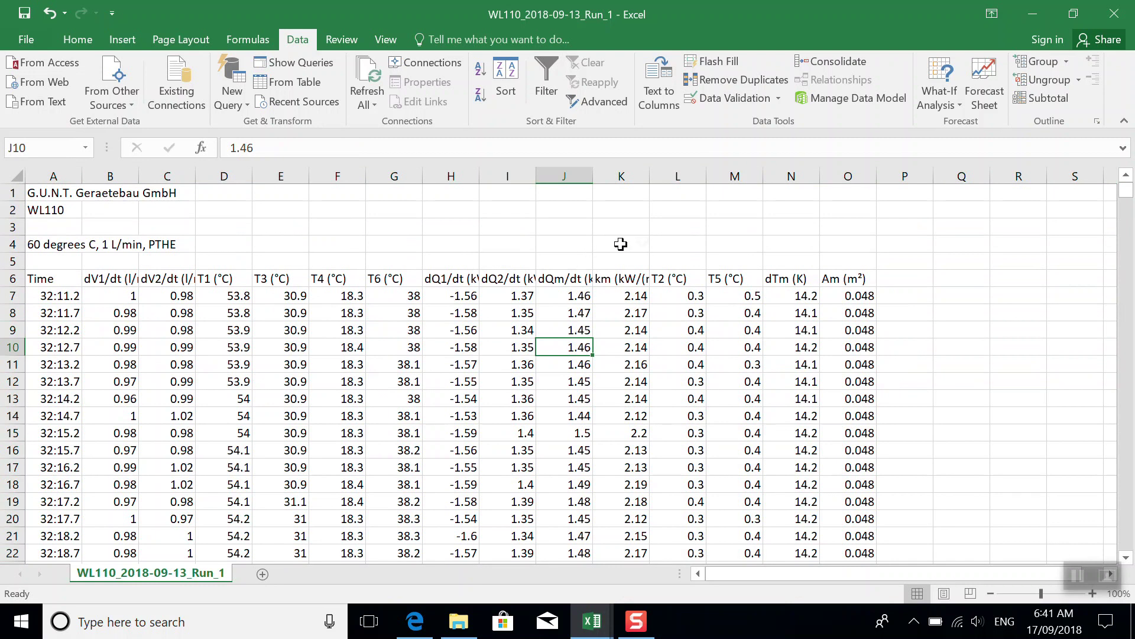
- Delete the T2 and T5 columns (L:M)
drag(675, 176, 723, 176)
right_click(737, 178)
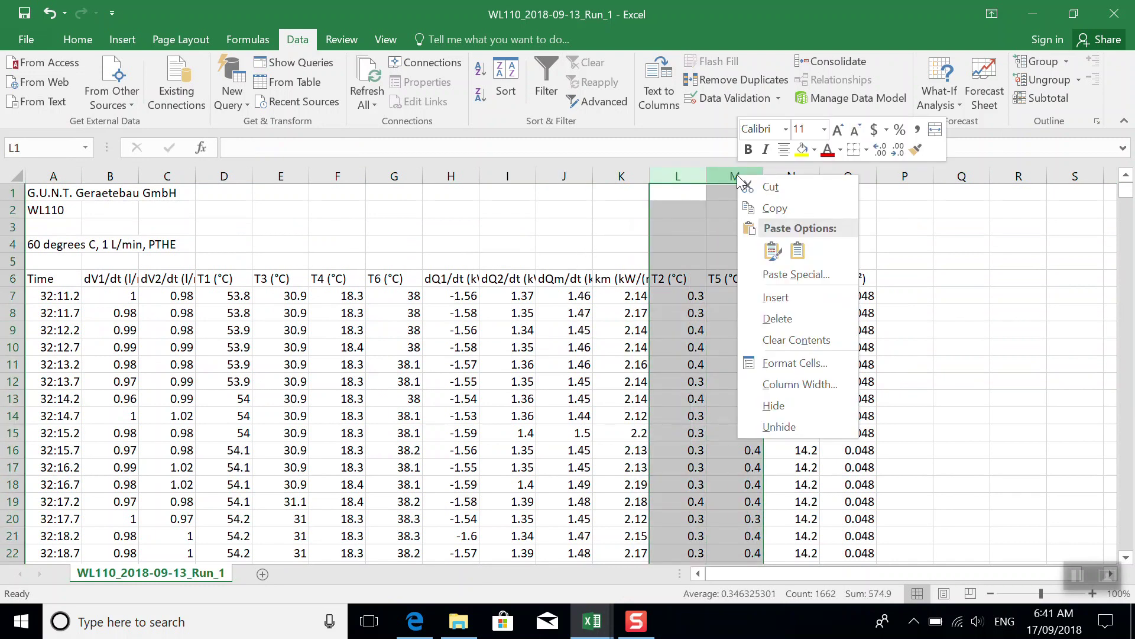
click(779, 319)
click(920, 305)
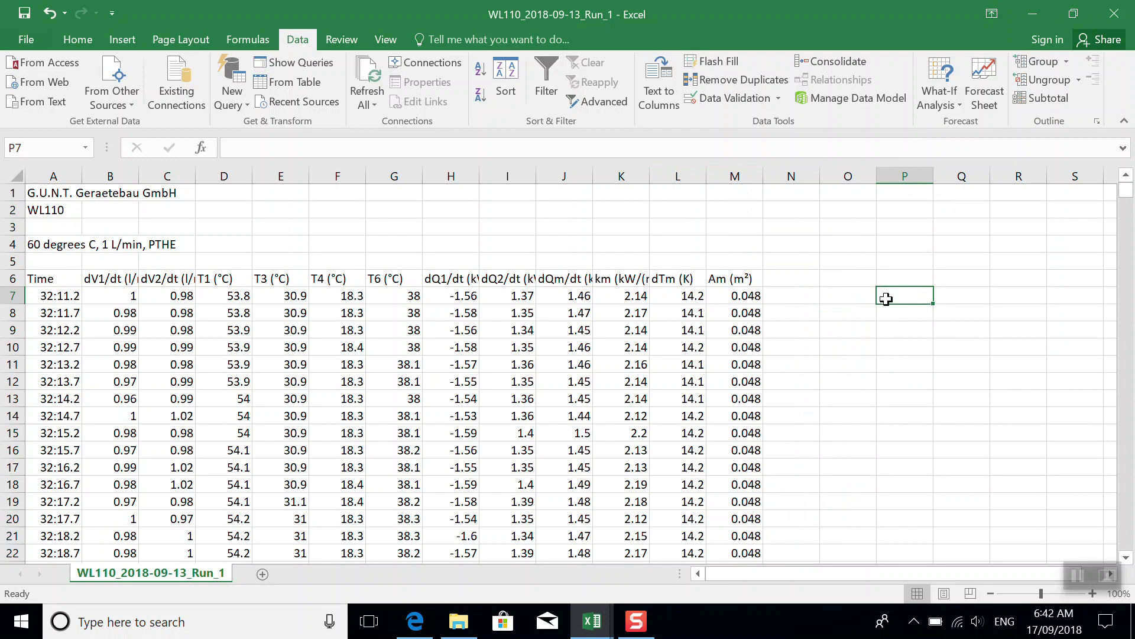
click(422, 621)
click(467, 16)
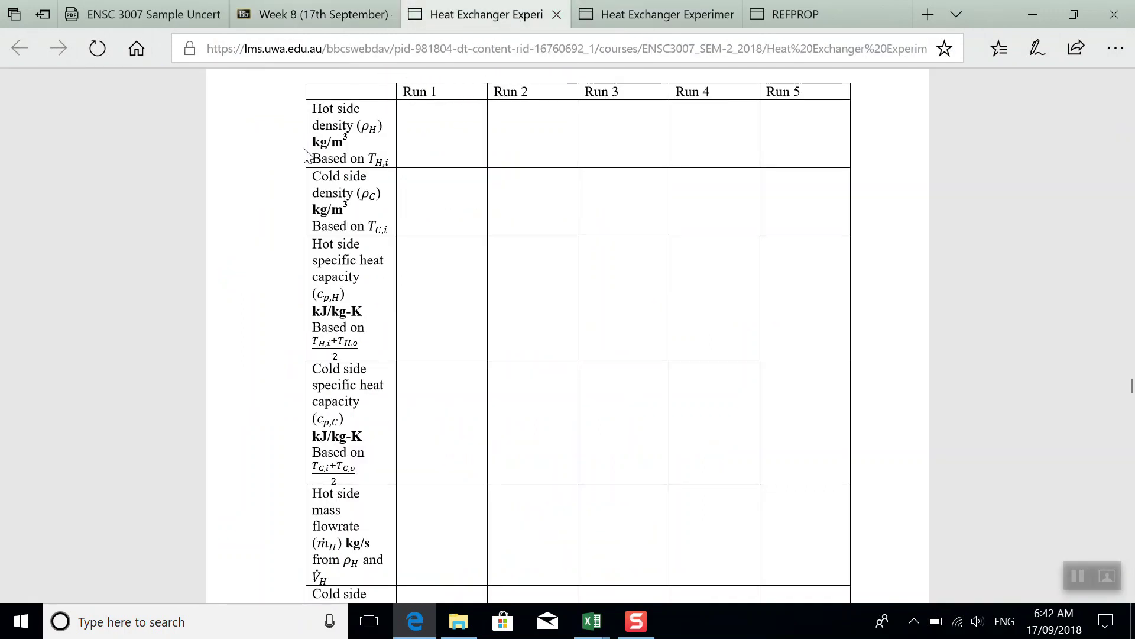
scroll(319, 184, up, 10)
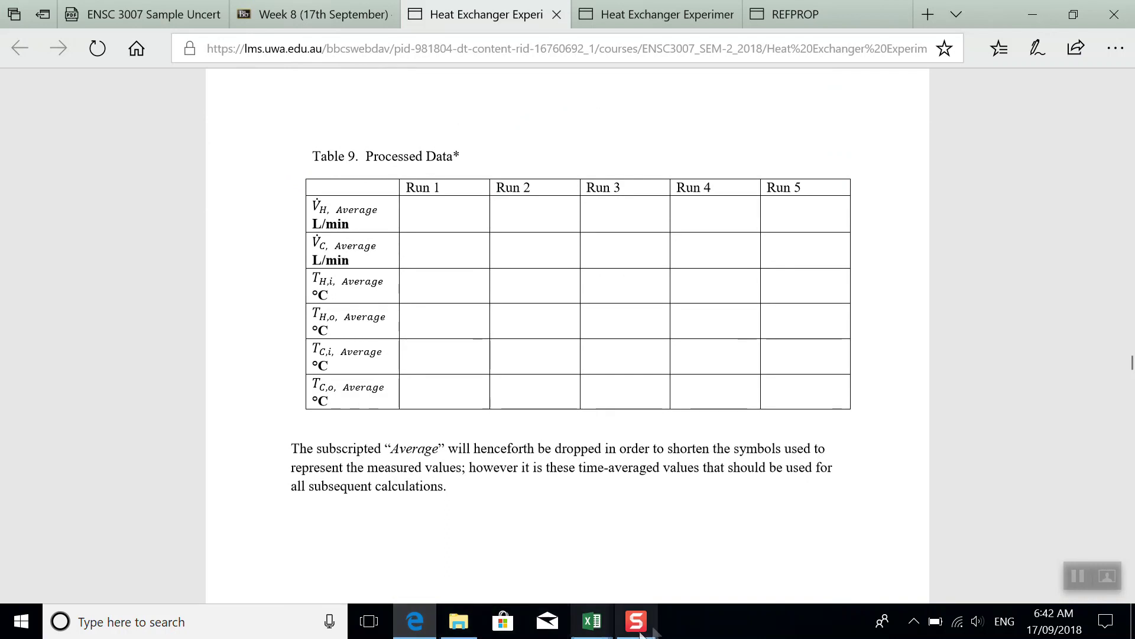
mouse_move(591, 621)
click(603, 561)
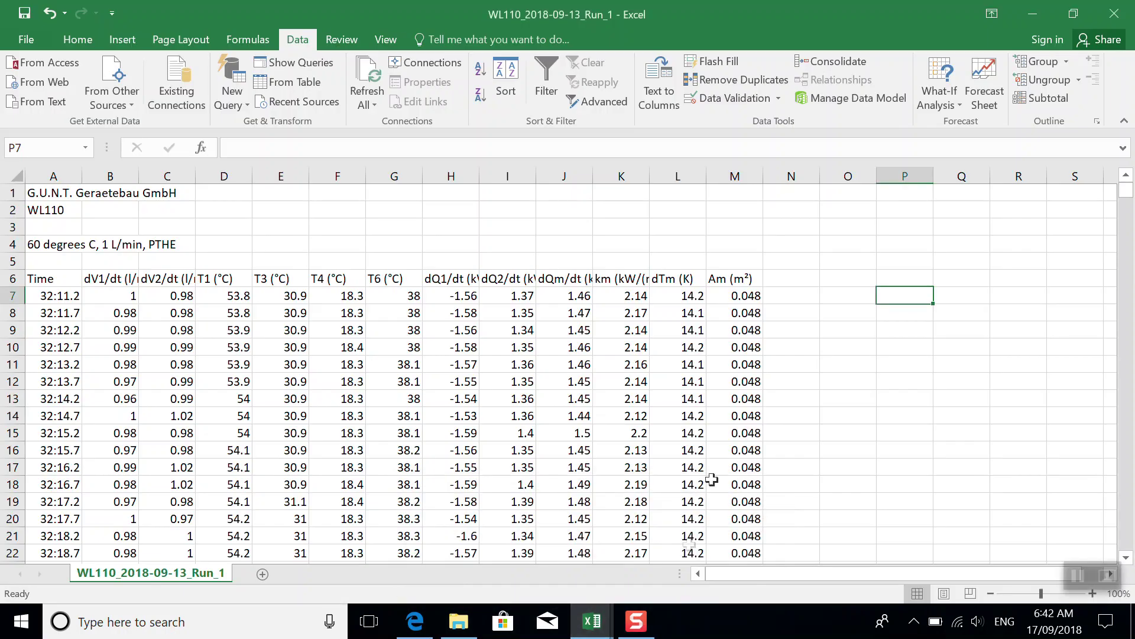
- Label cells O5 and P5 as V_h and V_c
click(842, 280)
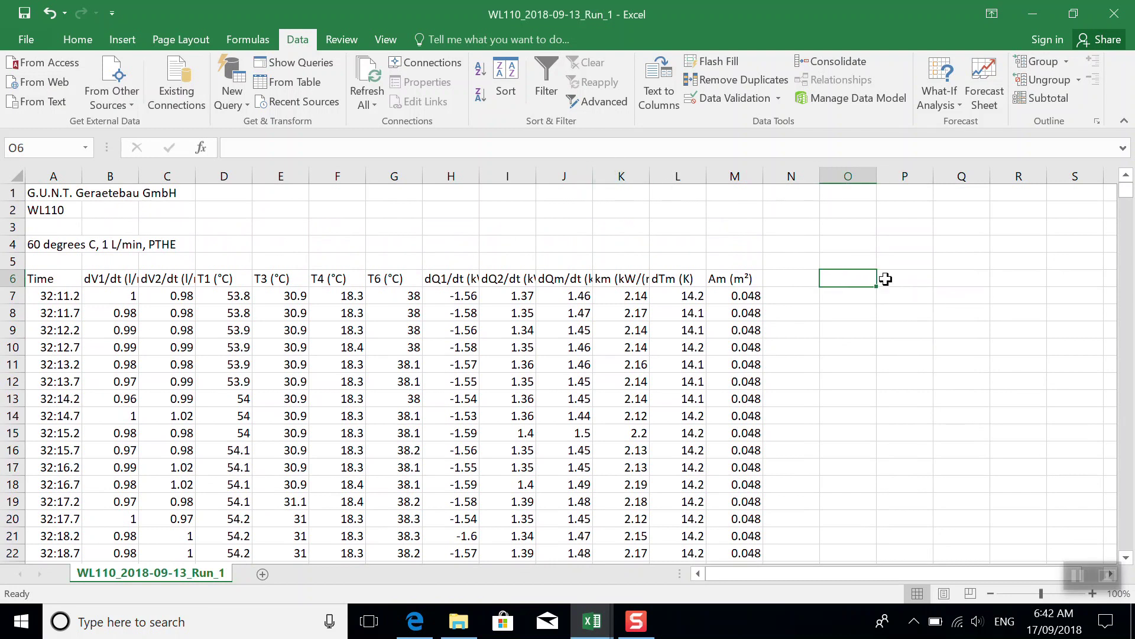
click(858, 262)
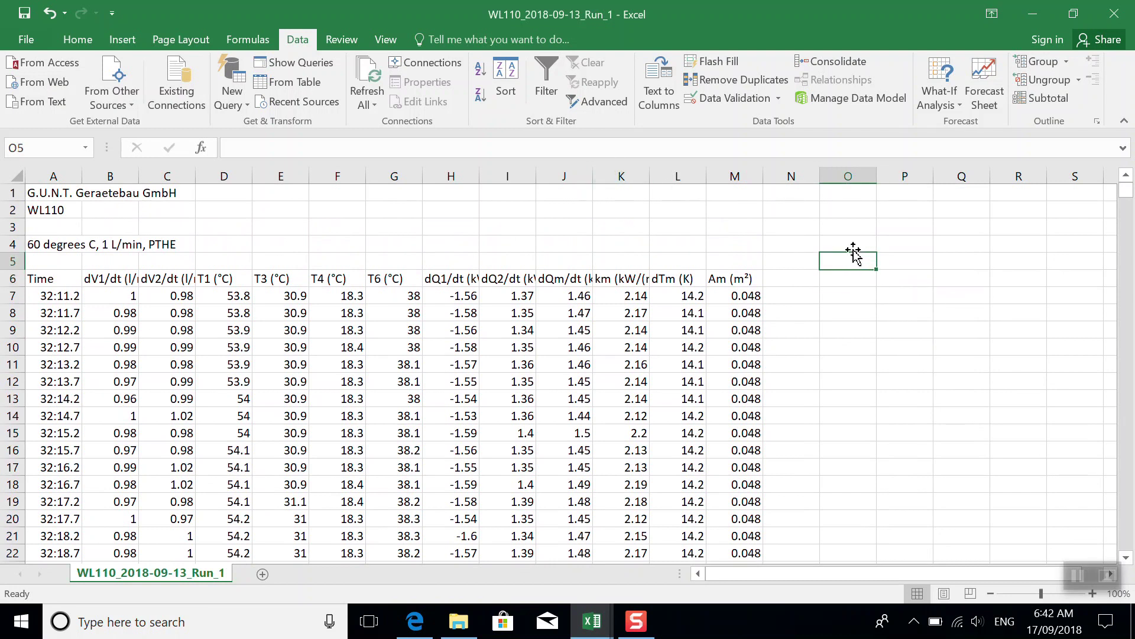
text(V)
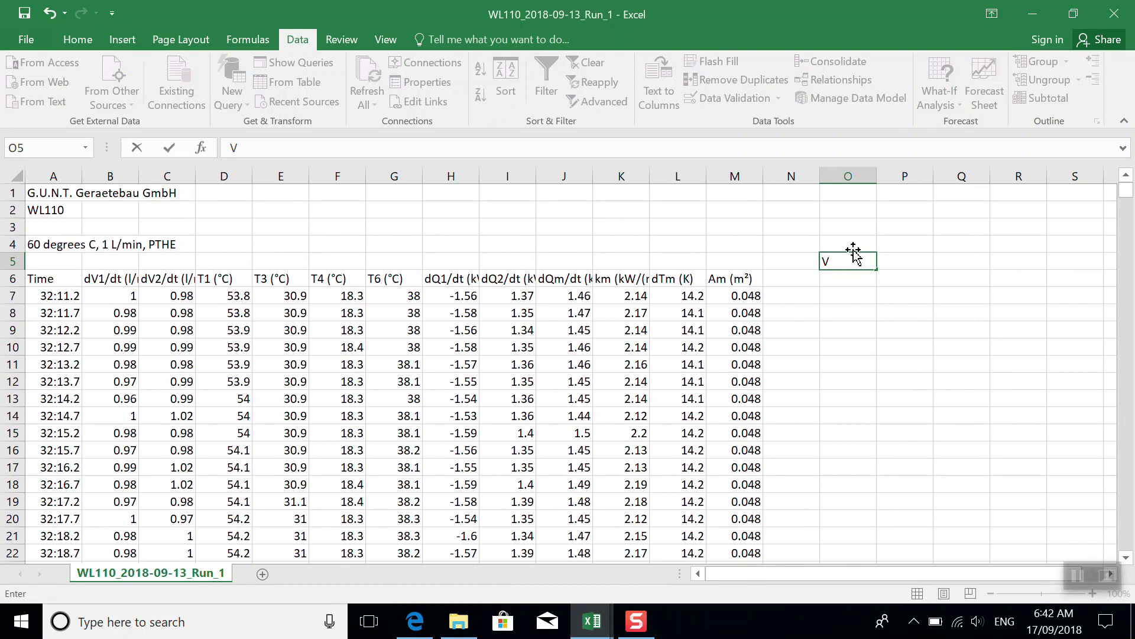
text(_h)
key(Tab)
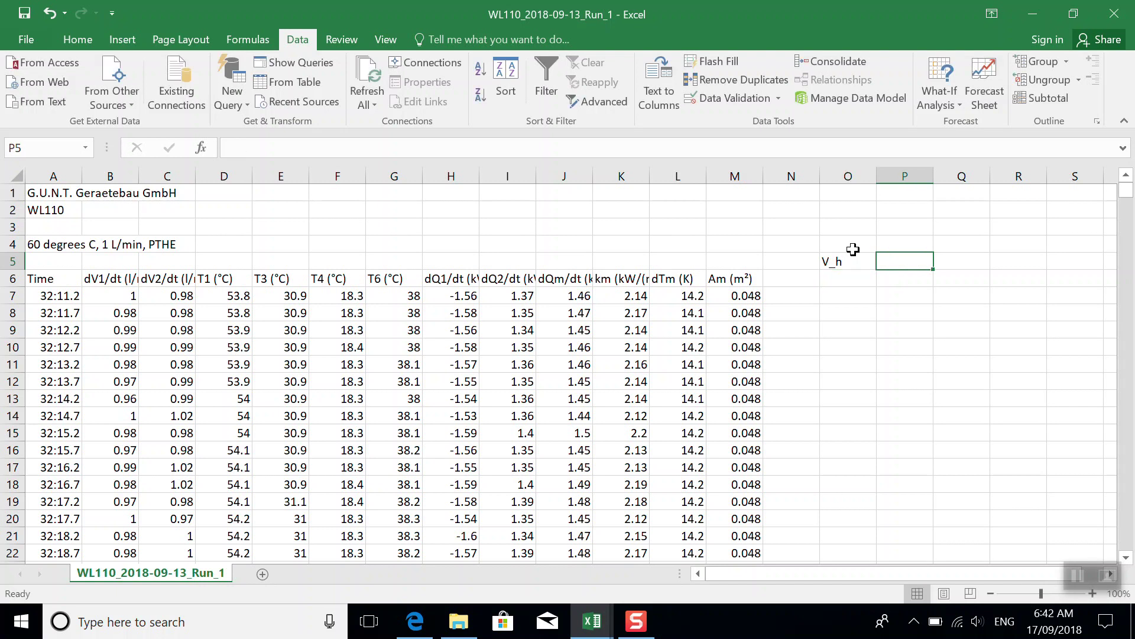
text(V_c)
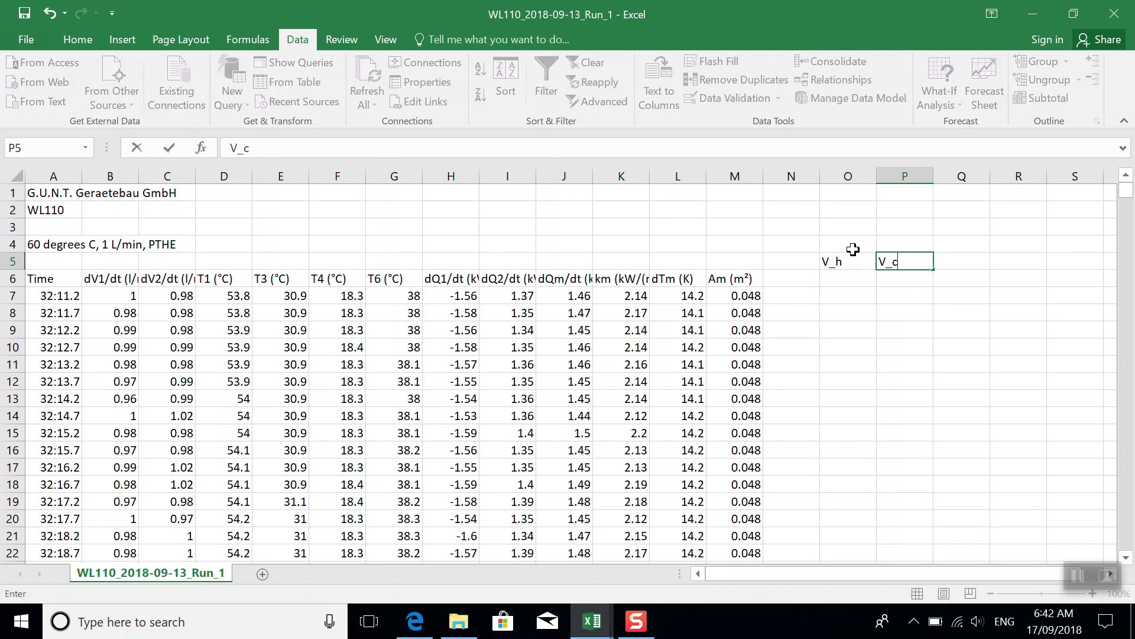
key(Tab)
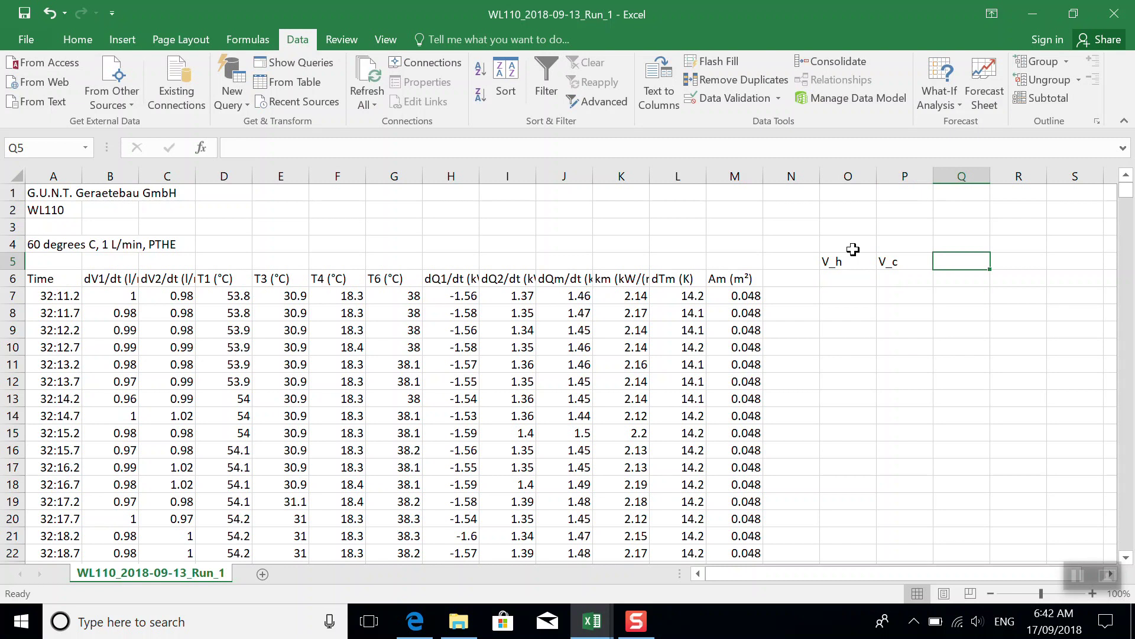
- Add the T_hi, T_ho, T_ci and T_co headers in Q5 through T5
text(T)
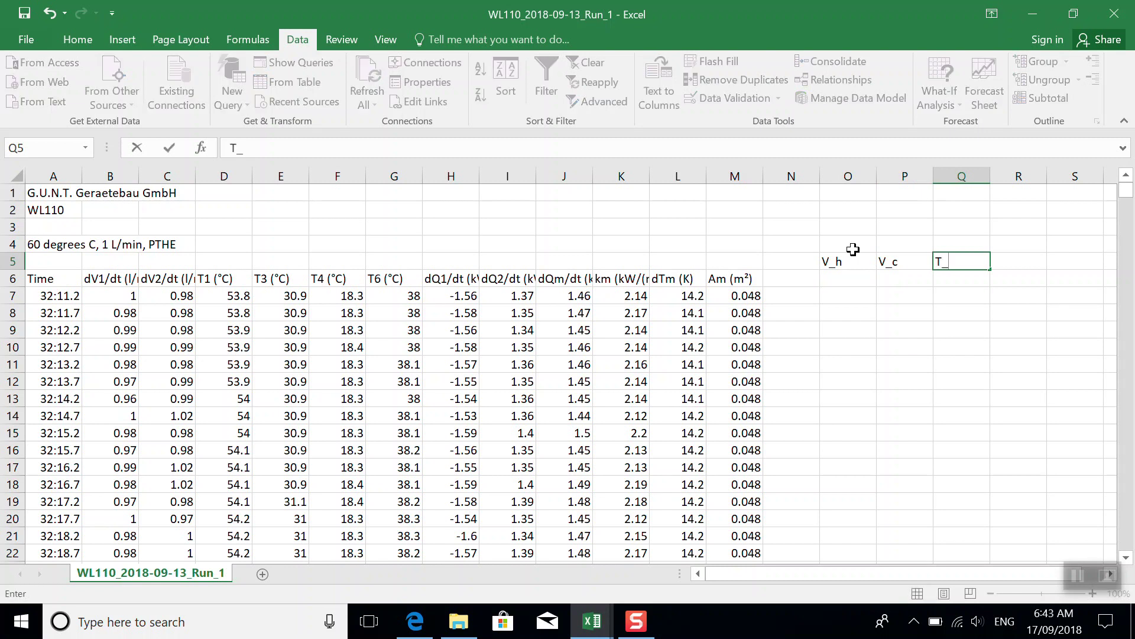
text(_hi)
key(Tab)
text(T_h)
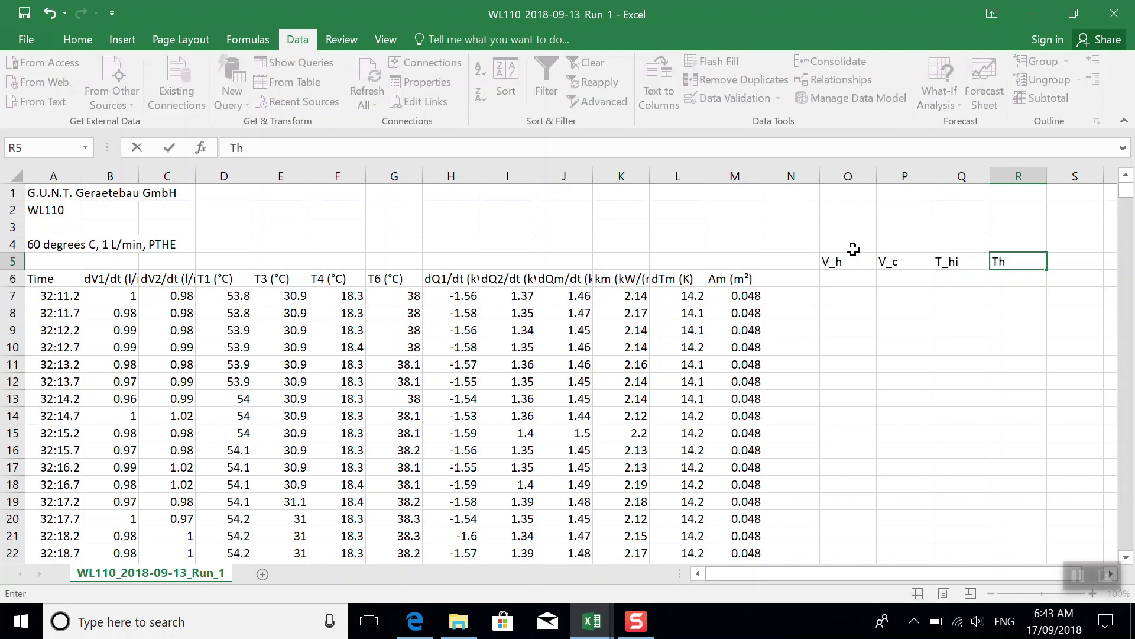
key(BackSpace)
text(_ho)
key(Tab)
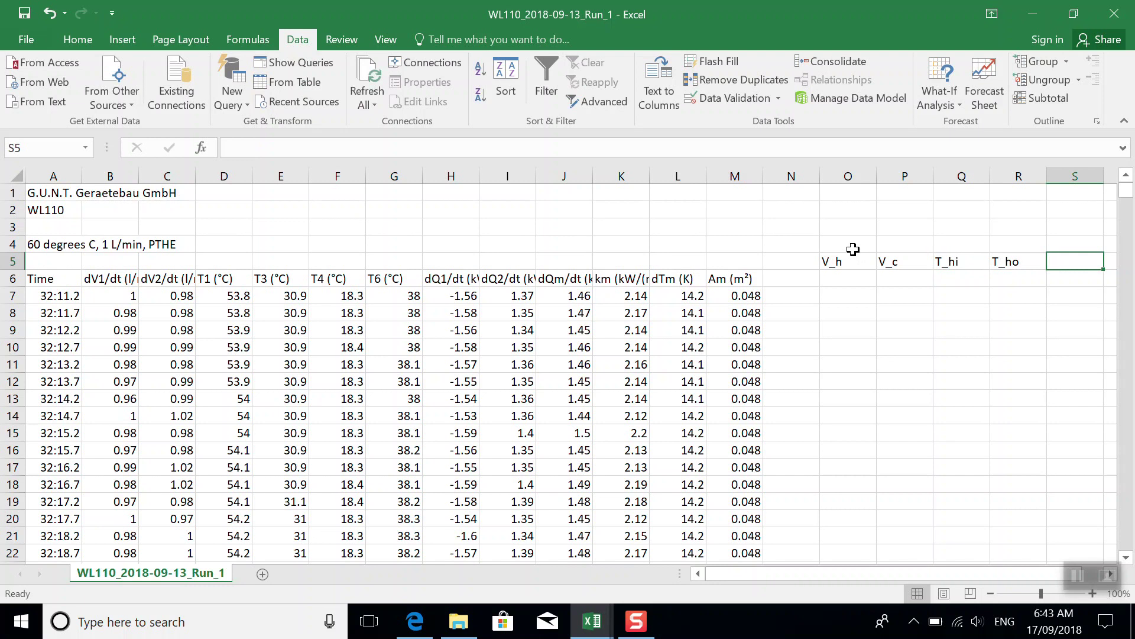
text(Th_)
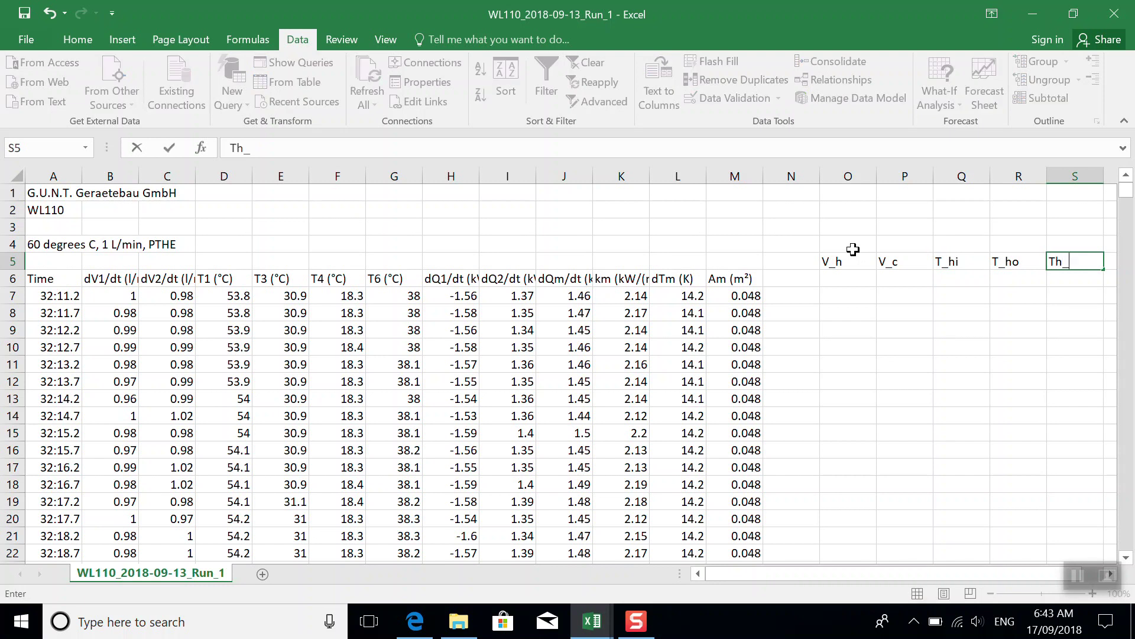
key(BackSpace)
key(BackSpace)
key(Tab)
text(T)
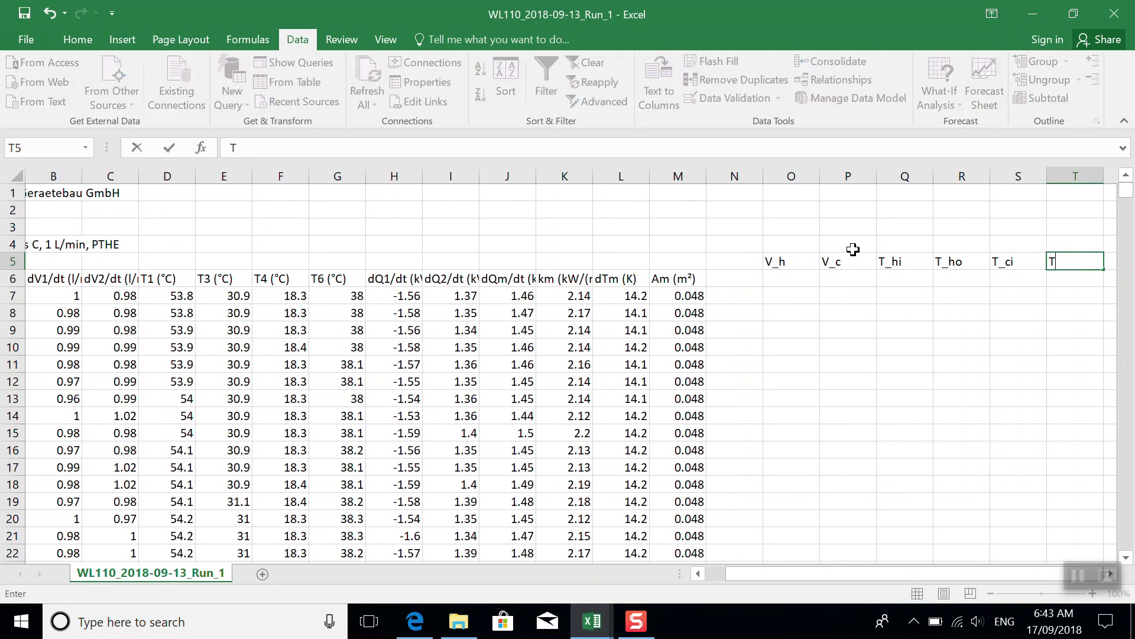
text(_co)
click(801, 284)
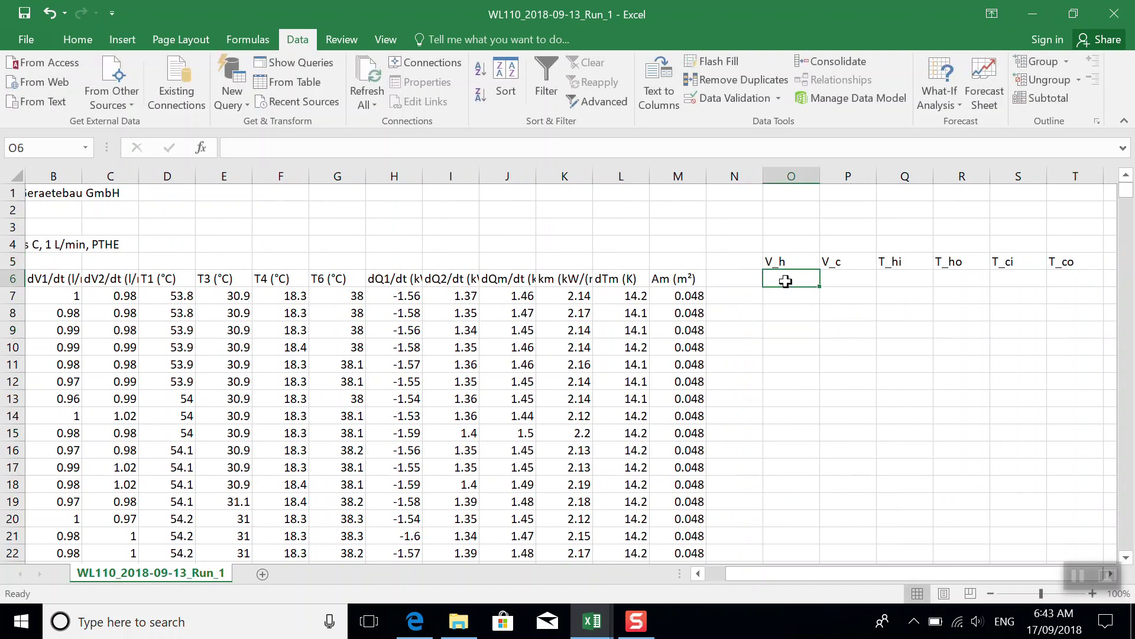
- Enter Average in O6 and fill it across to T6
text(Average)
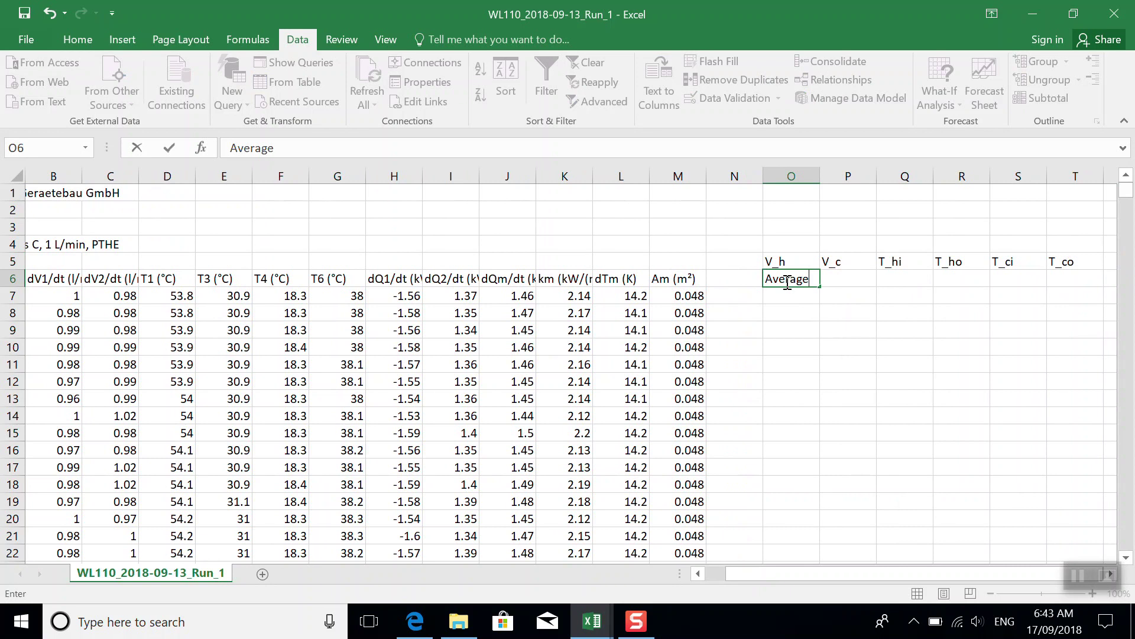
key(Return)
click(786, 282)
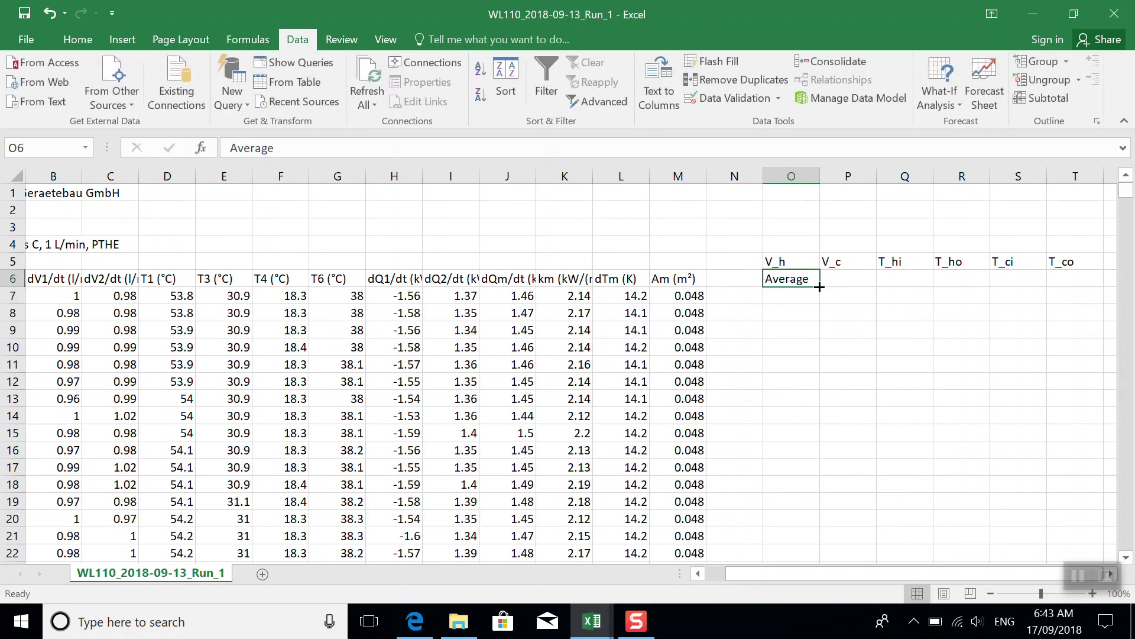
drag(820, 286, 1065, 294)
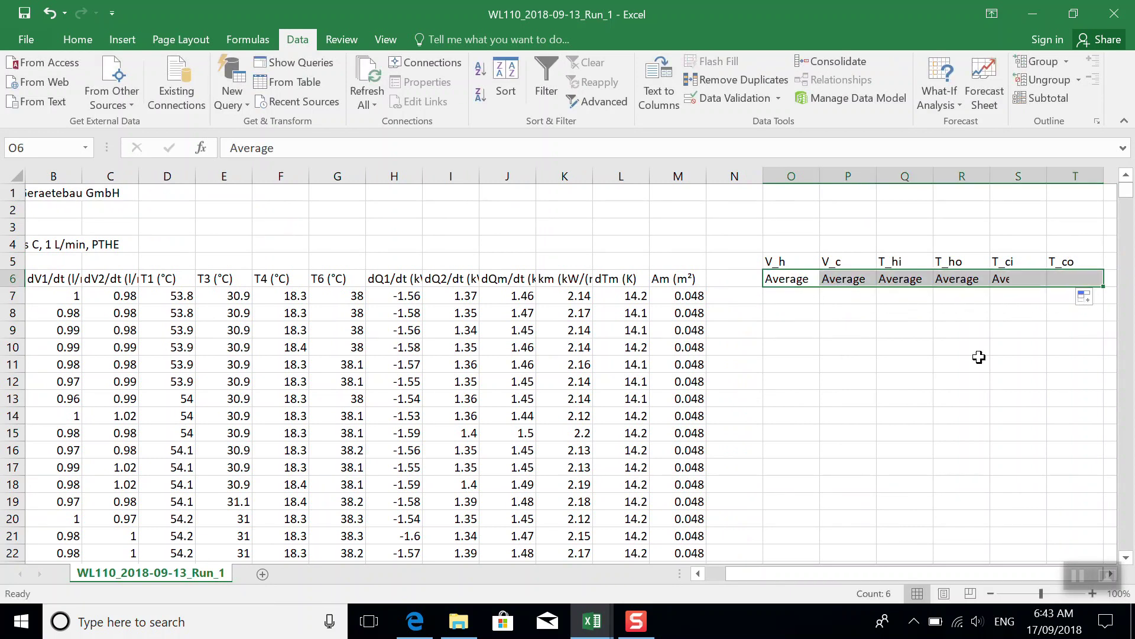
click(923, 378)
- Compute =AVERAGE(B7:B836) in O7 and fill it right to T7, giving 0.980241 to 38.28458
click(801, 298)
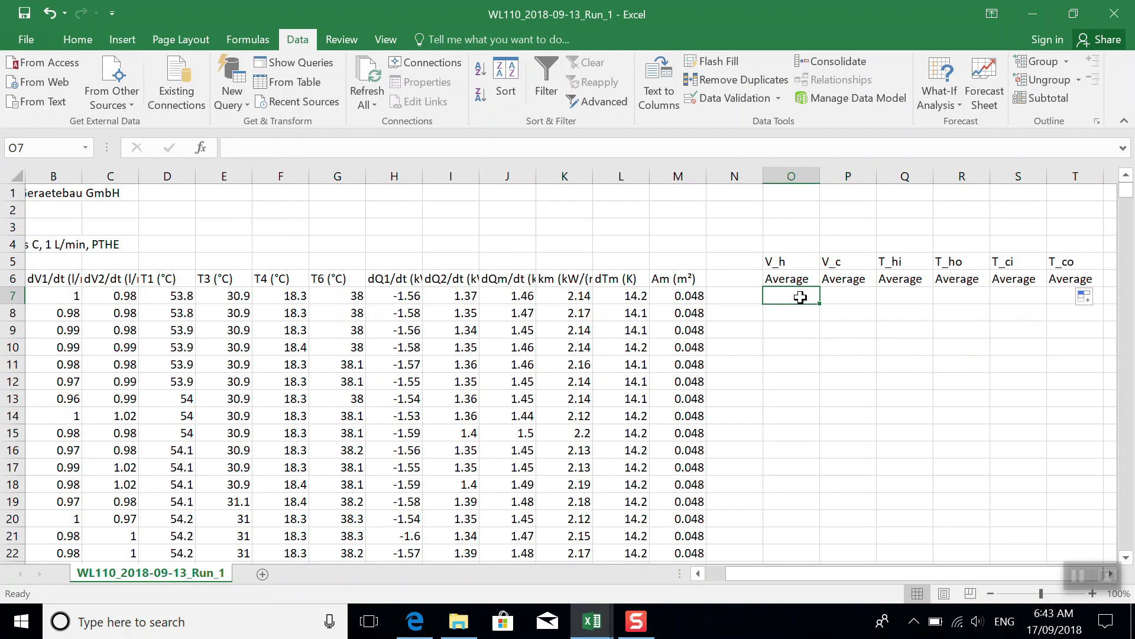
text(=)
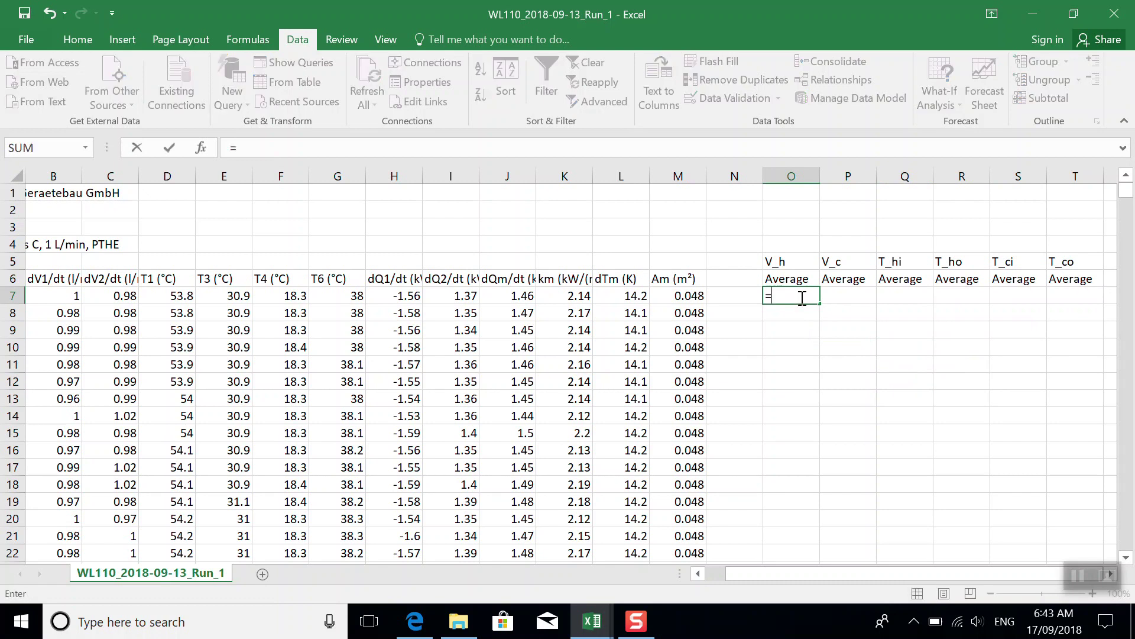
text(A)
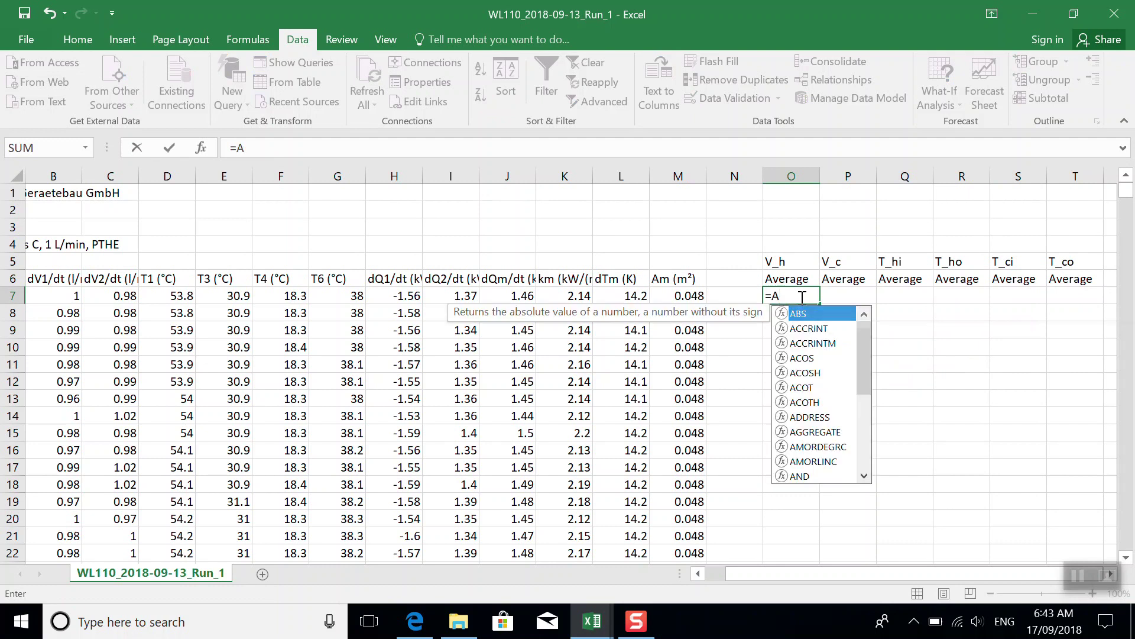
text(VERAGE()
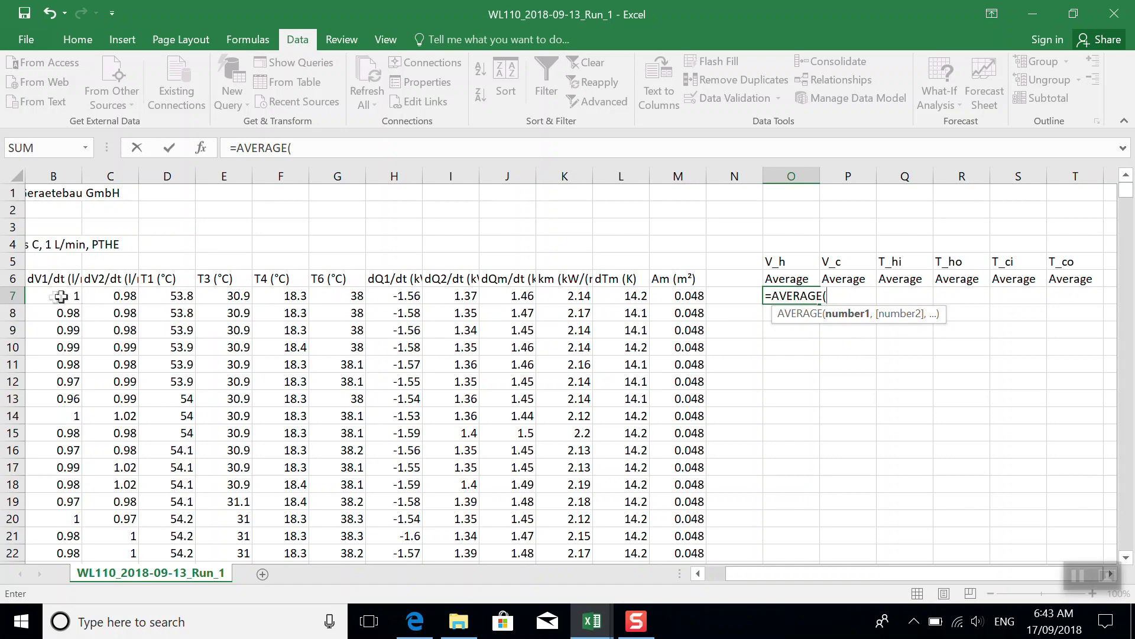
drag(54, 295, 65, 470)
key(Return)
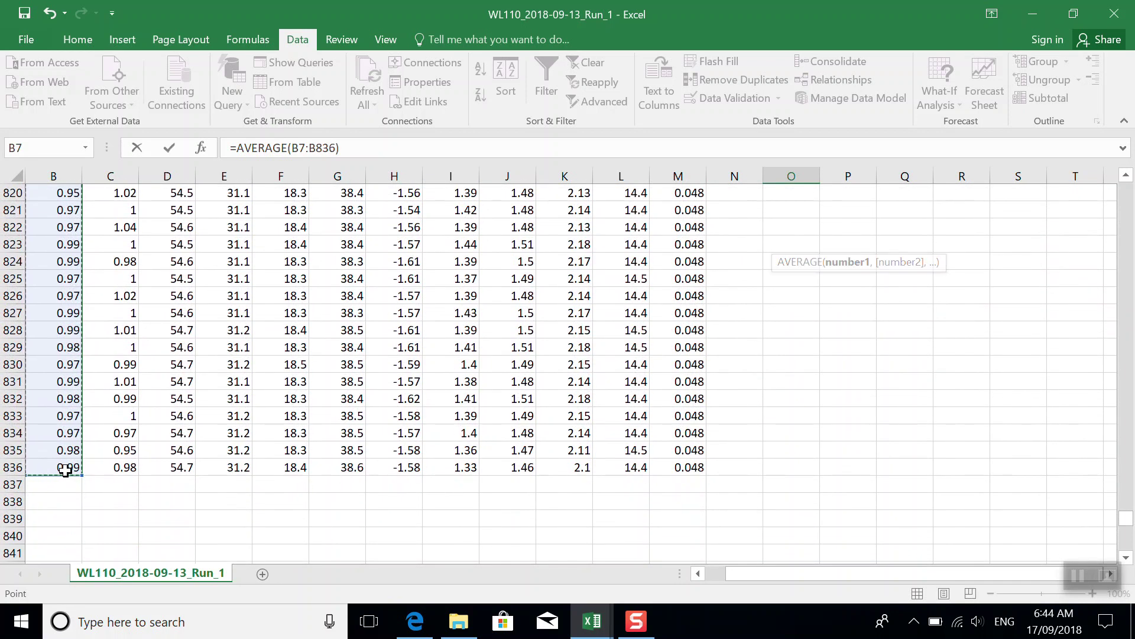
click(802, 297)
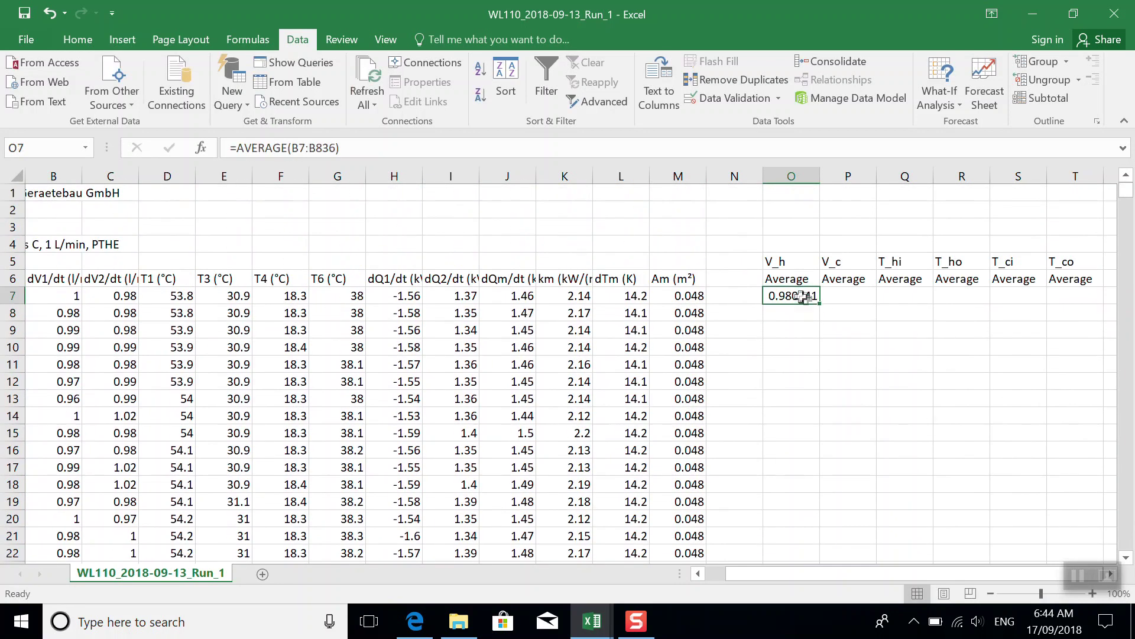
drag(820, 302, 1094, 302)
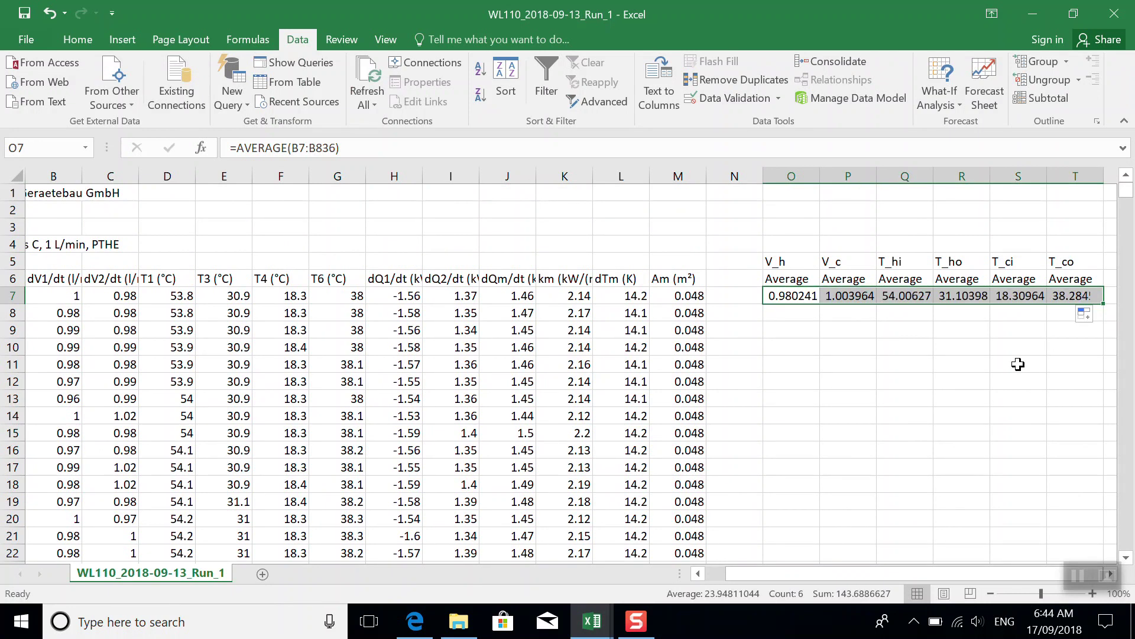
click(1014, 363)
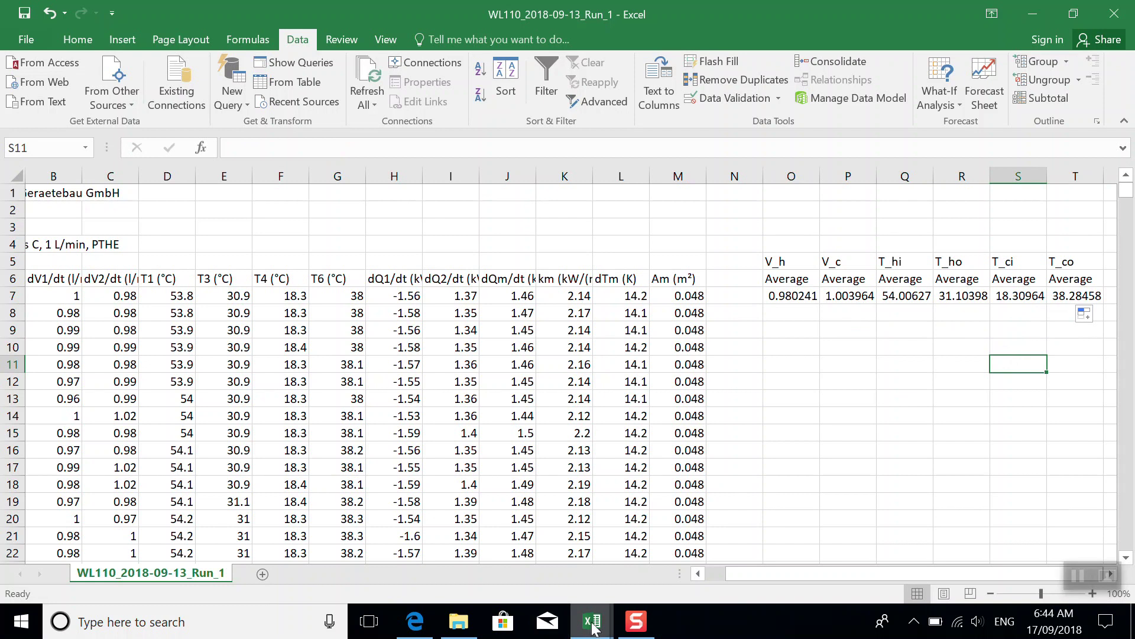
click(459, 621)
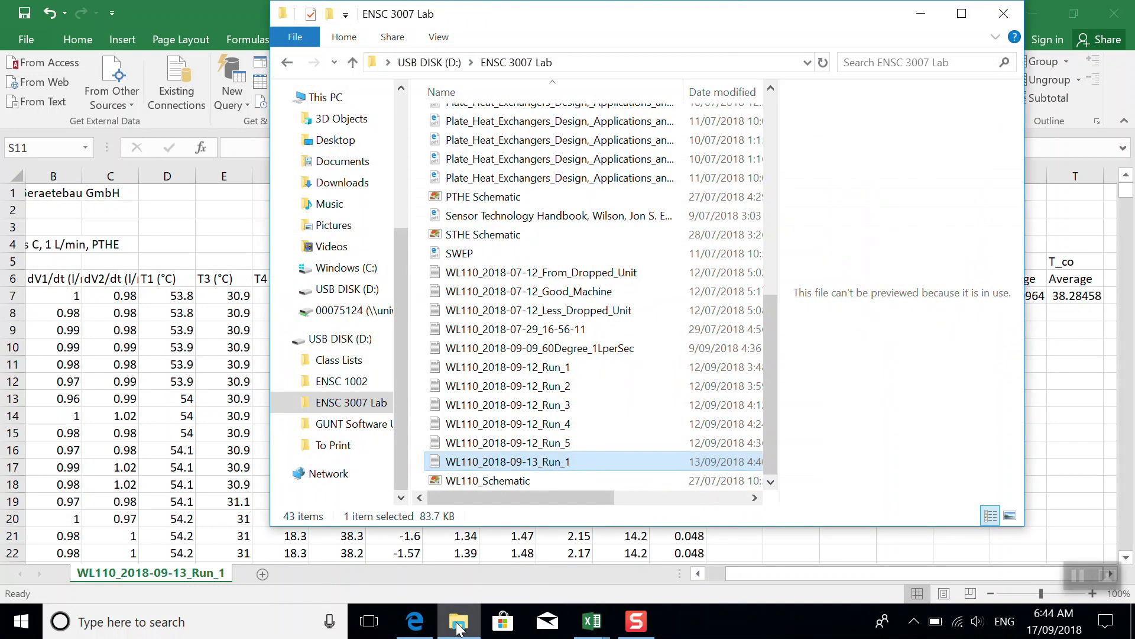
click(415, 621)
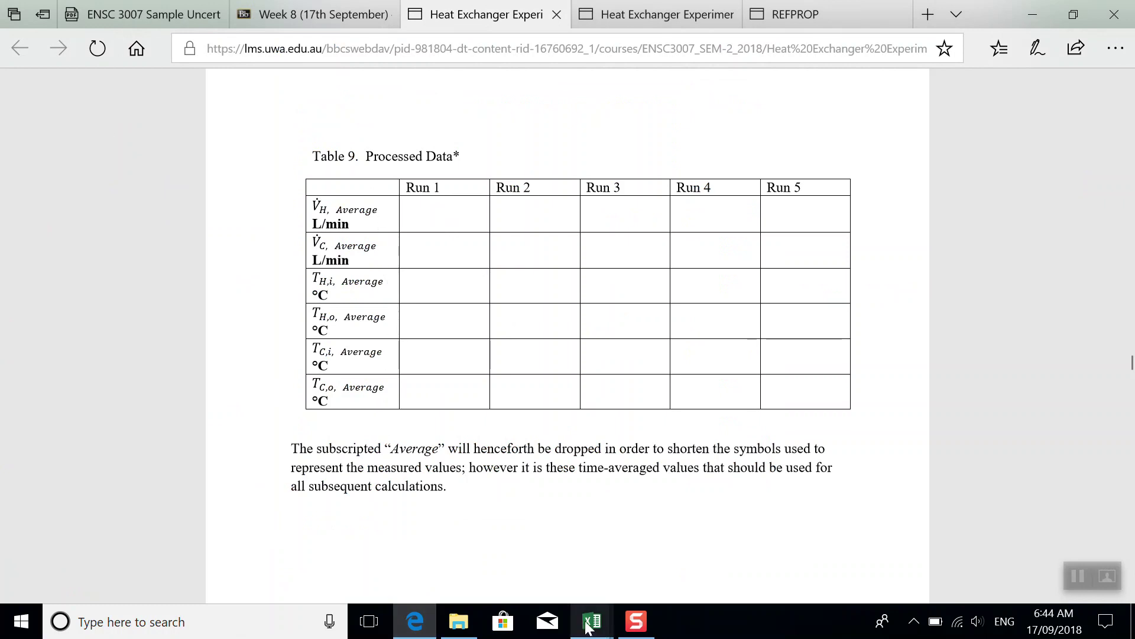
mouse_move(590, 622)
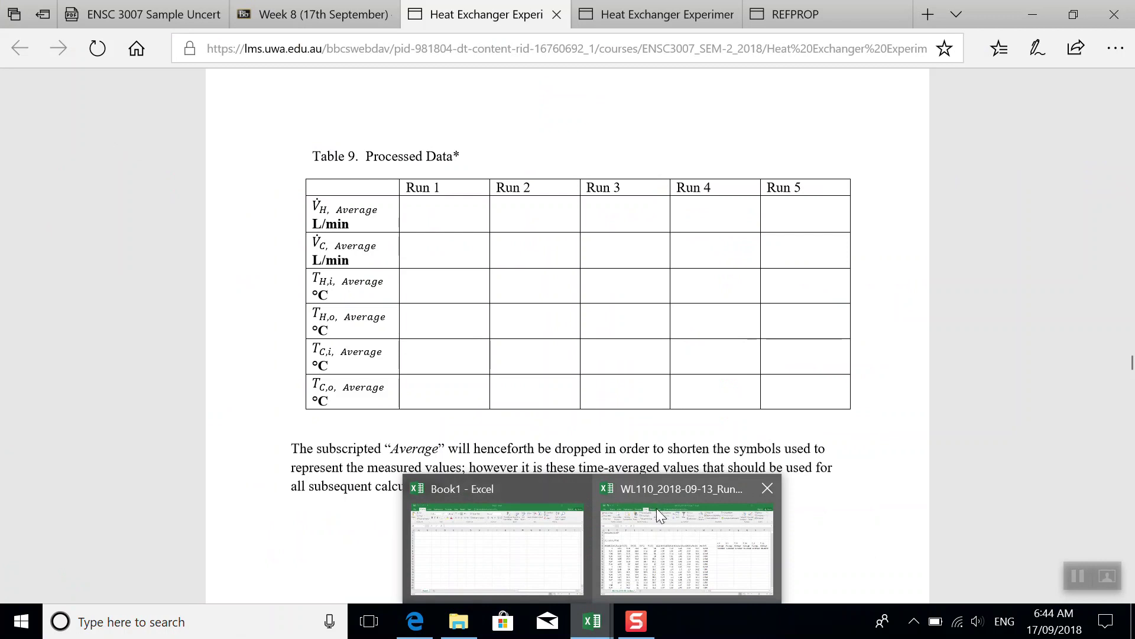
click(651, 488)
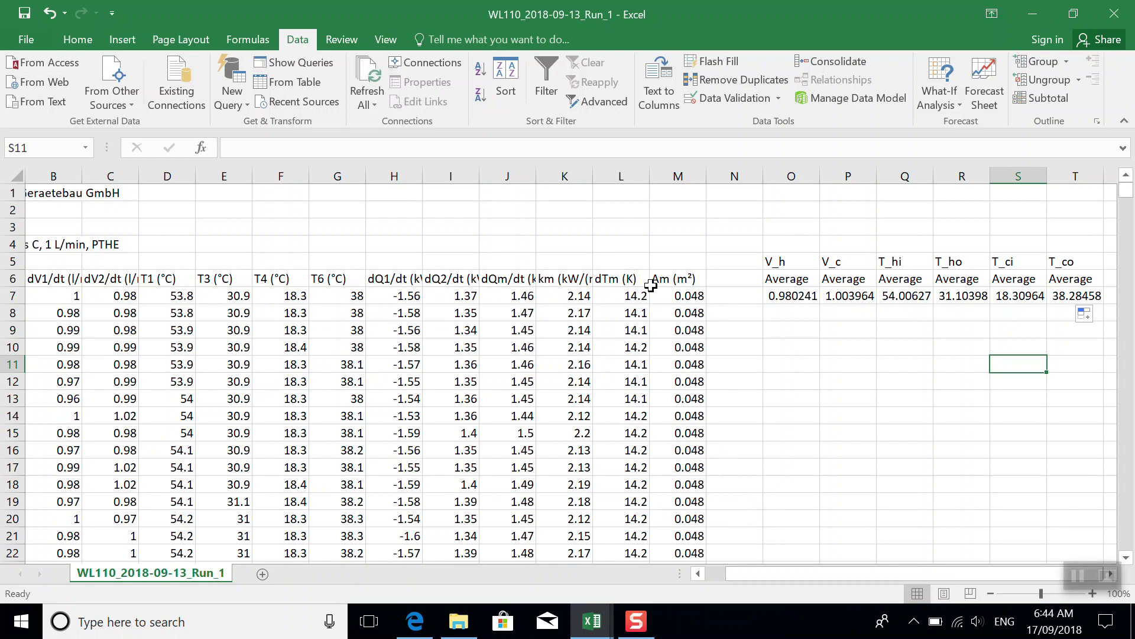
click(567, 281)
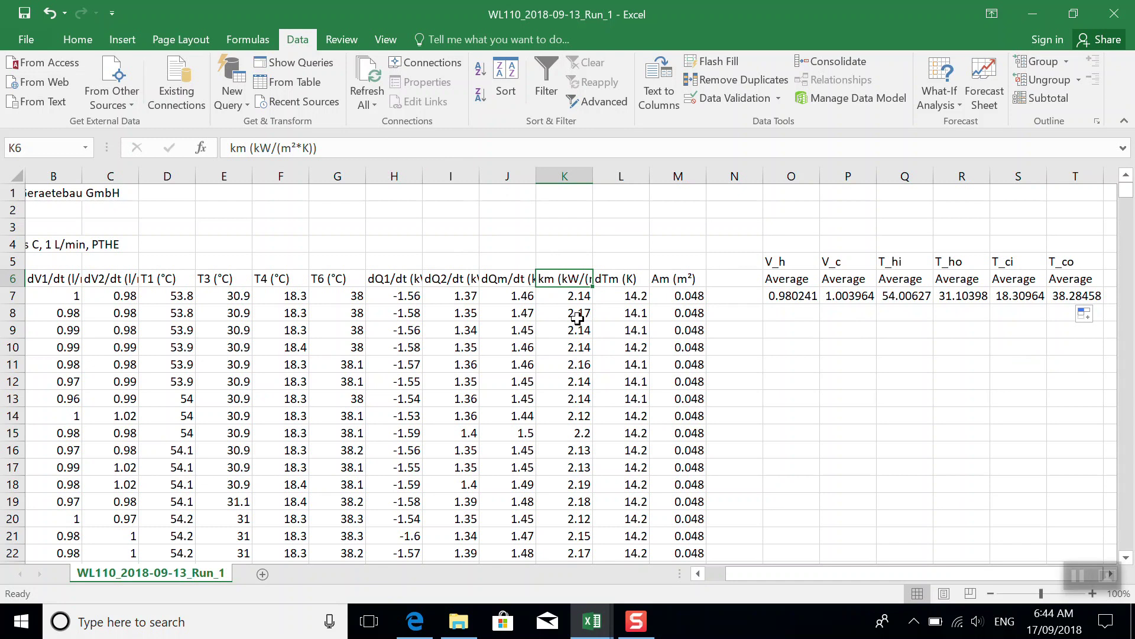
click(523, 291)
click(506, 282)
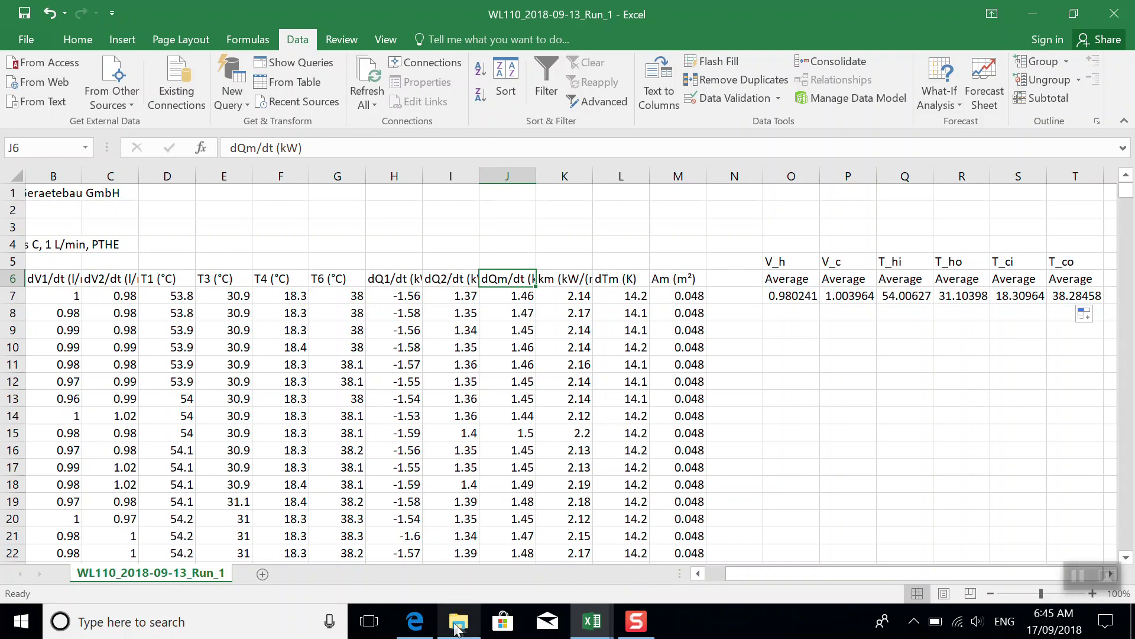
- Scroll through the lab manual's blank Run 1–5 density and heat capacity table, then bring up Table 12
click(416, 621)
scroll(604, 359, down, 20)
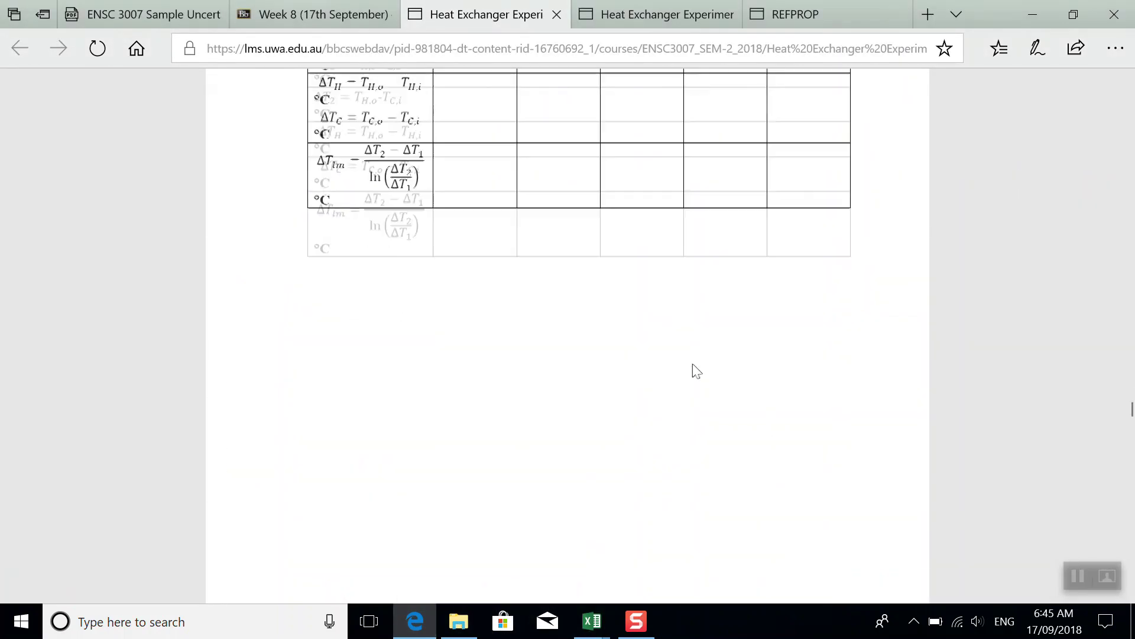
scroll(698, 373, up, 4)
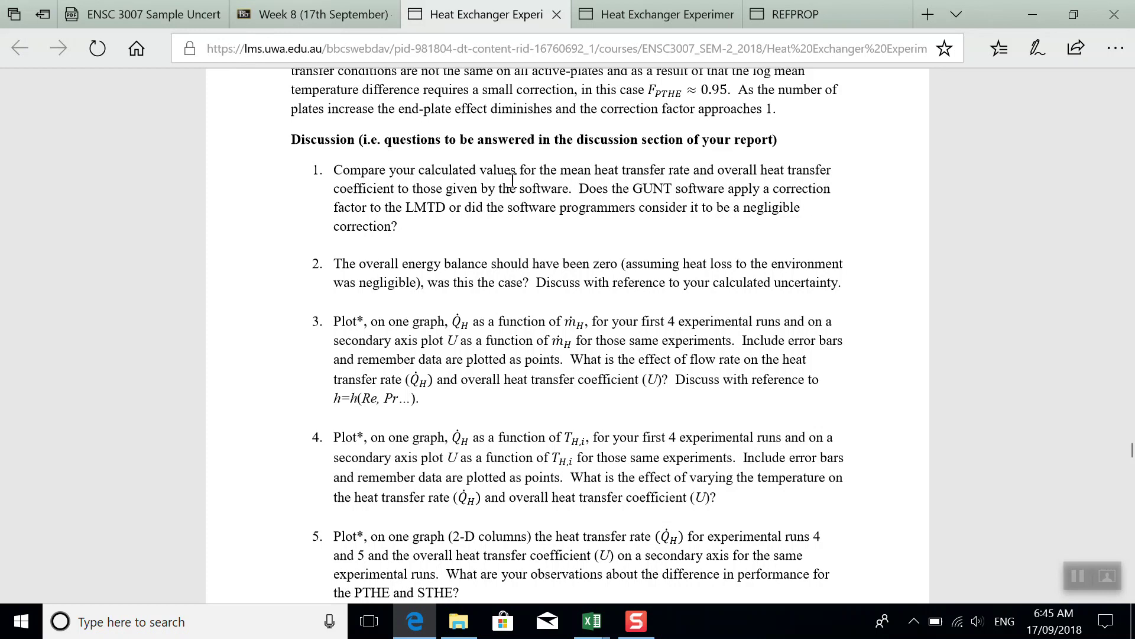
scroll(623, 307, up, 15)
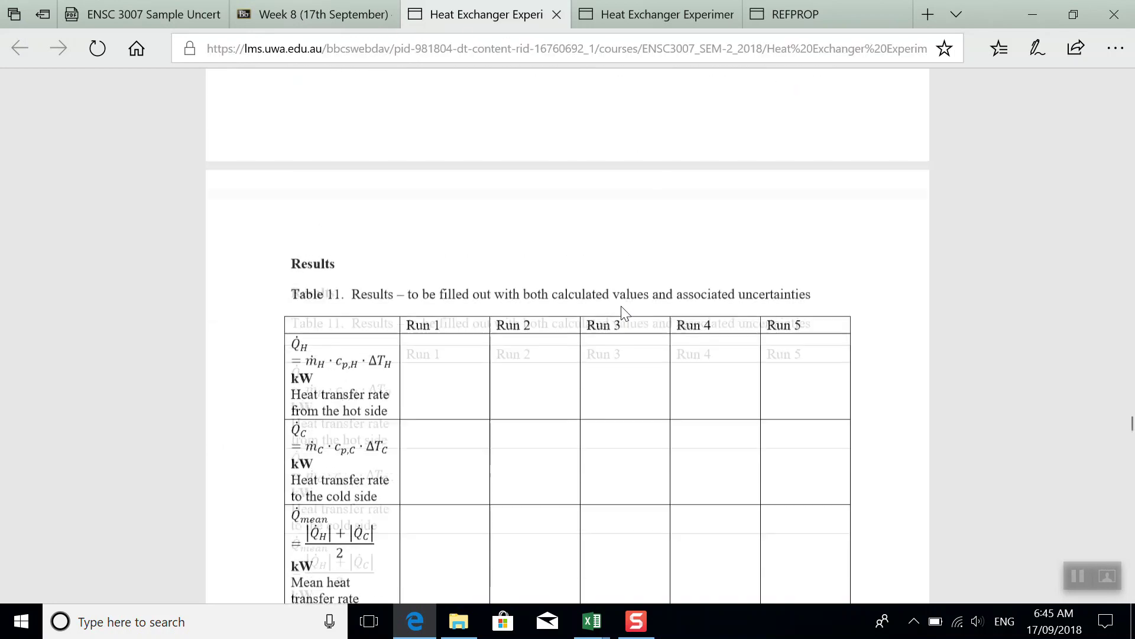
scroll(624, 314, up, 10)
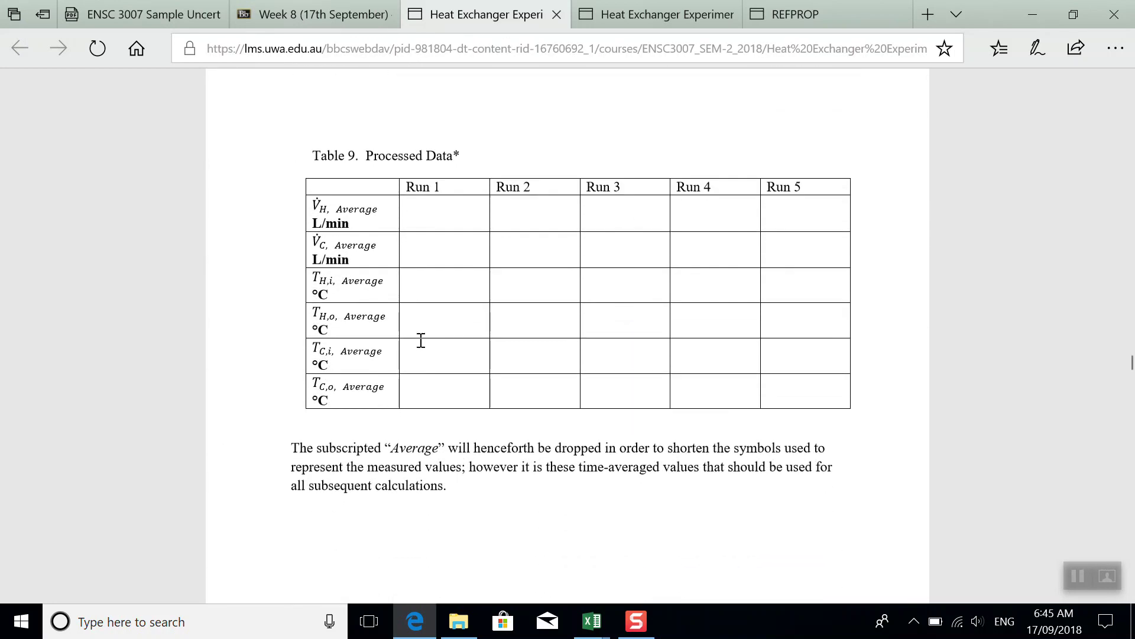
scroll(421, 339, down, 6)
scroll(421, 339, down, 7)
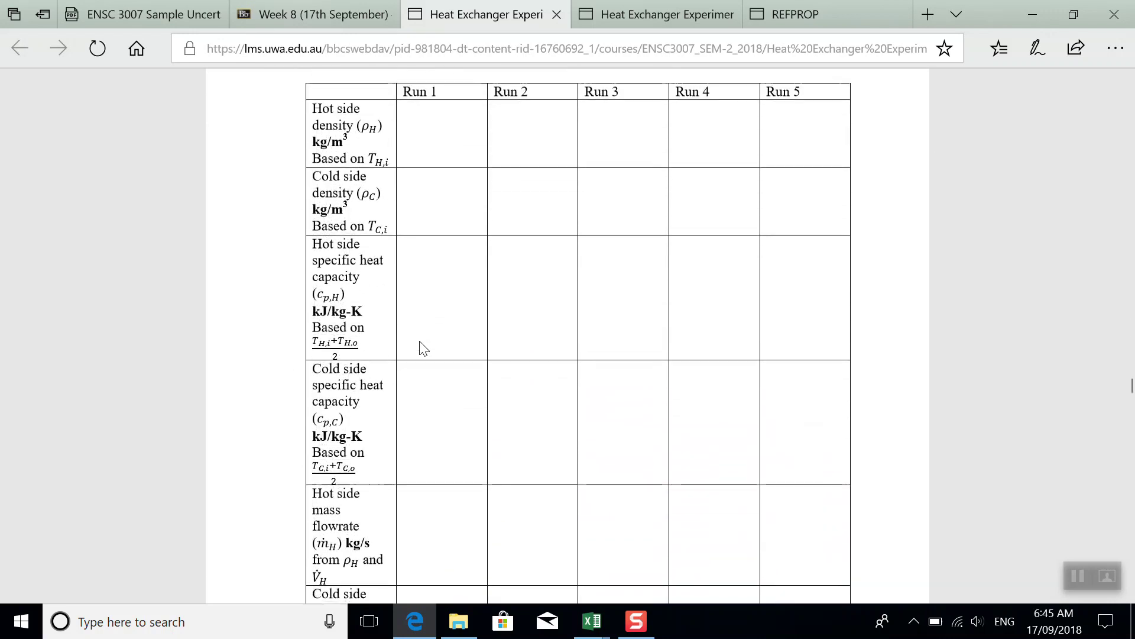
scroll(394, 150, up, 1)
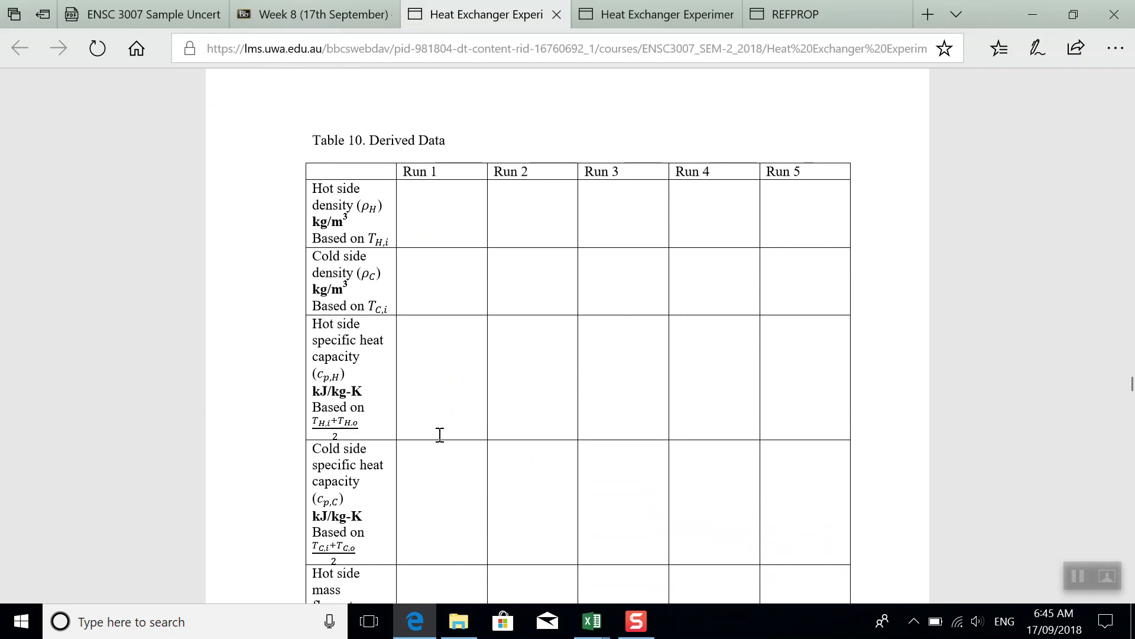
scroll(440, 434, down, 2)
scroll(393, 487, down, 3)
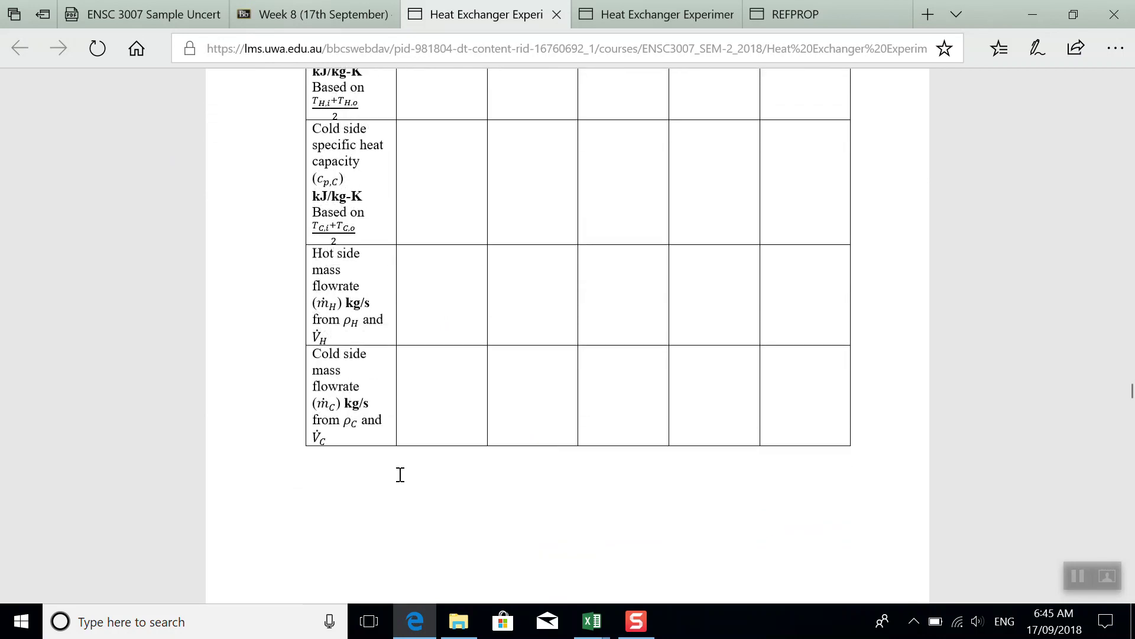
scroll(398, 473, up, 2)
scroll(441, 403, up, 2)
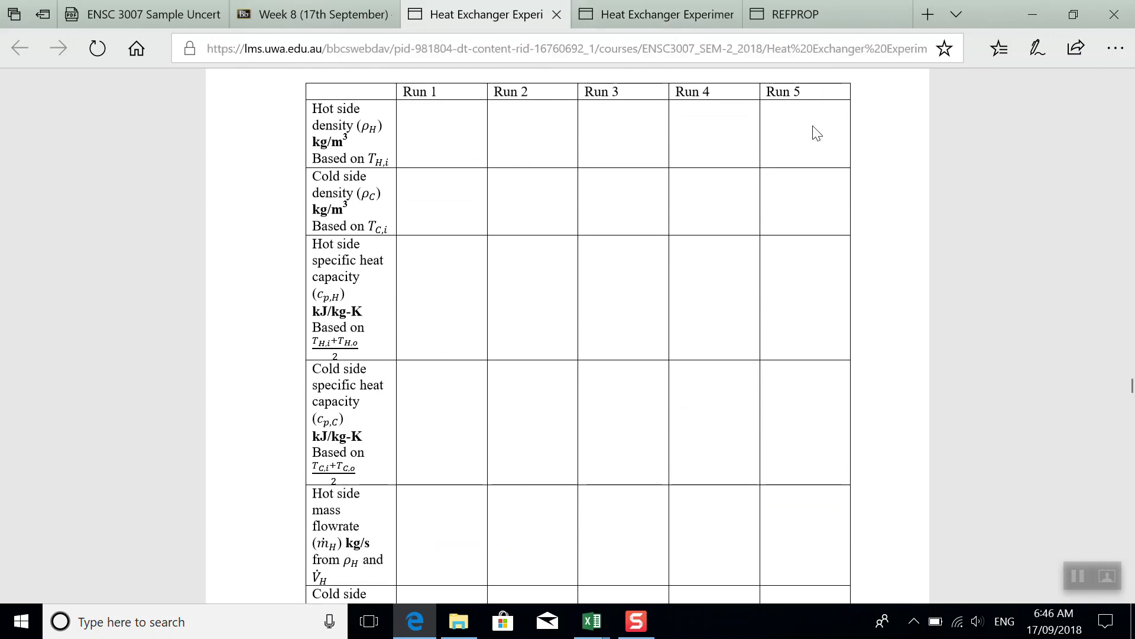
click(621, 18)
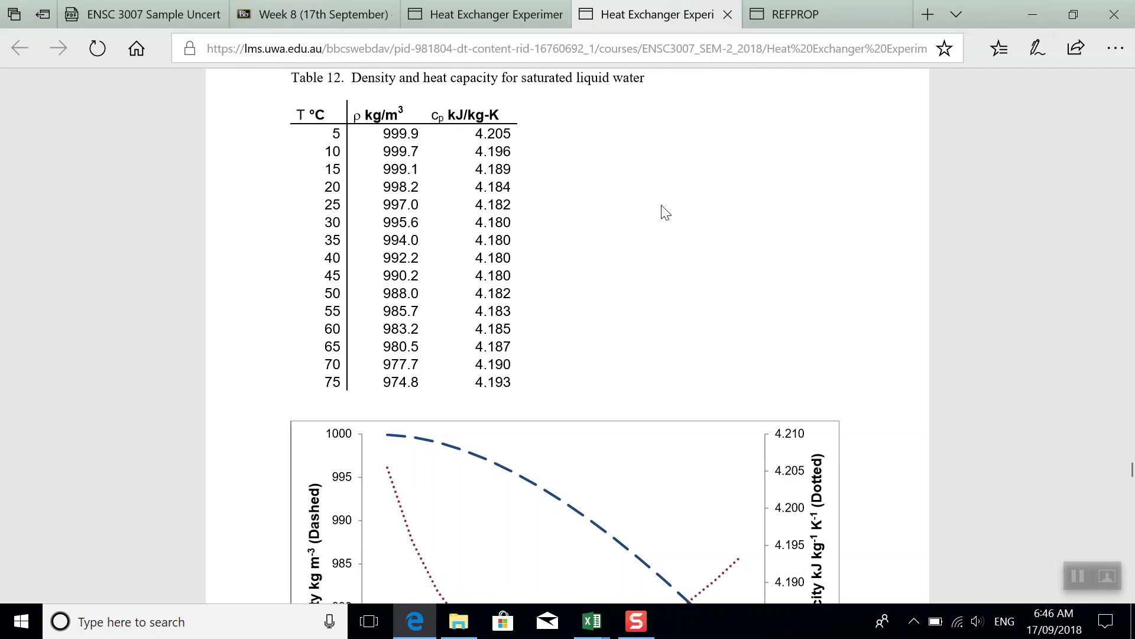
- Scroll down from Table 12 to Figure 5, then view the REFPROP page
scroll(663, 212, down, 4)
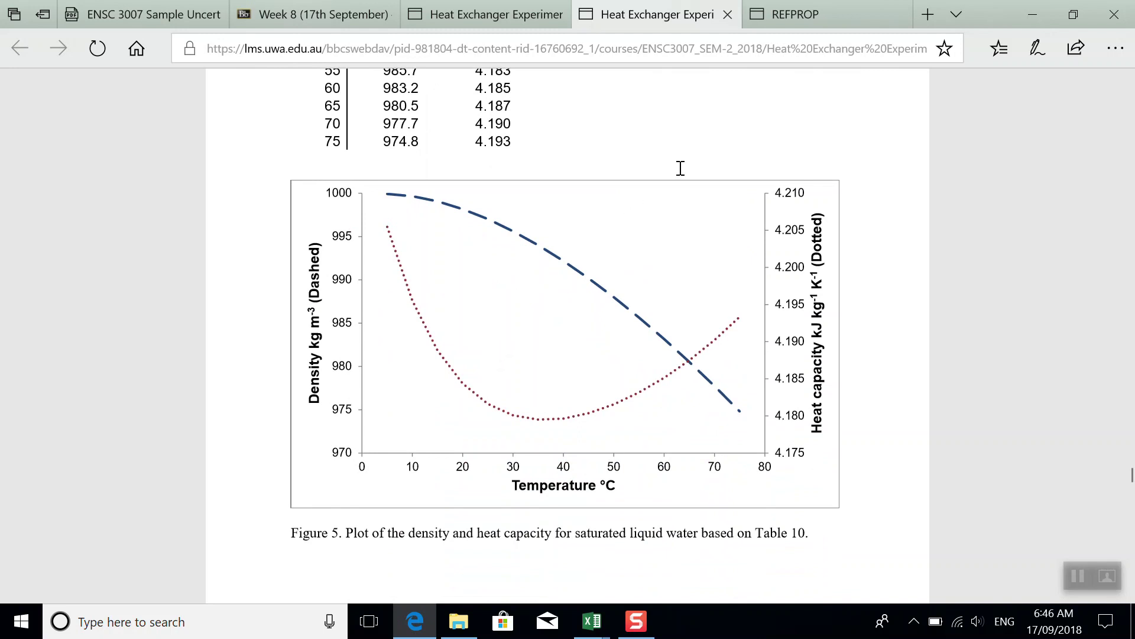
click(809, 17)
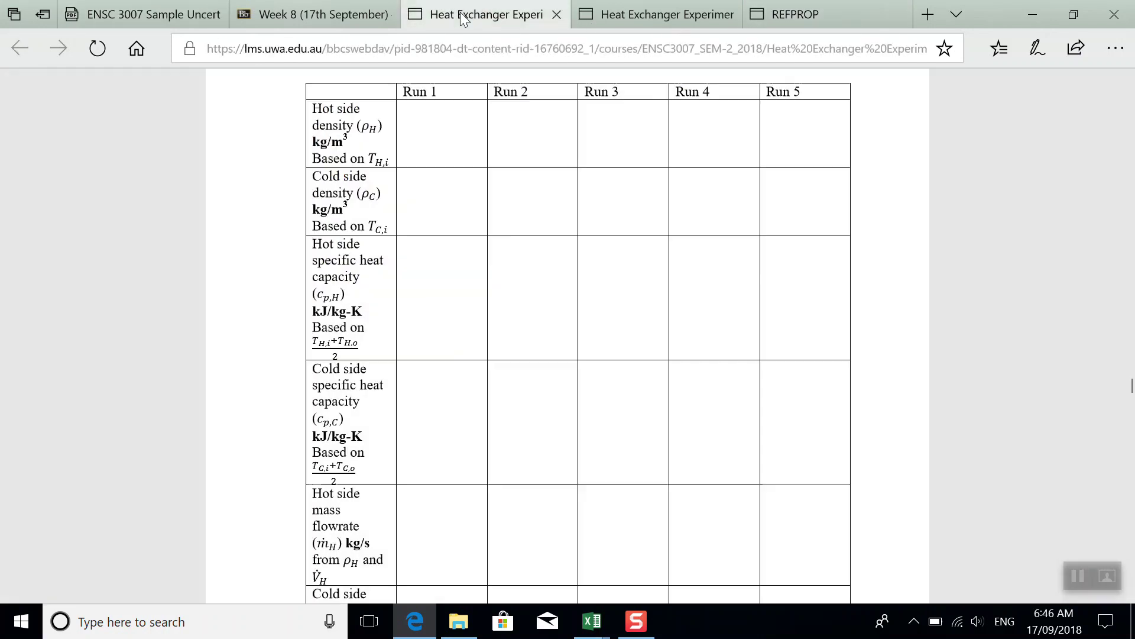
- In the Heat Exchanger handout, compare Table 12 and Figure 5, ending on Table 11's heat-transfer and U rows
click(655, 17)
scroll(485, 150, up, 3)
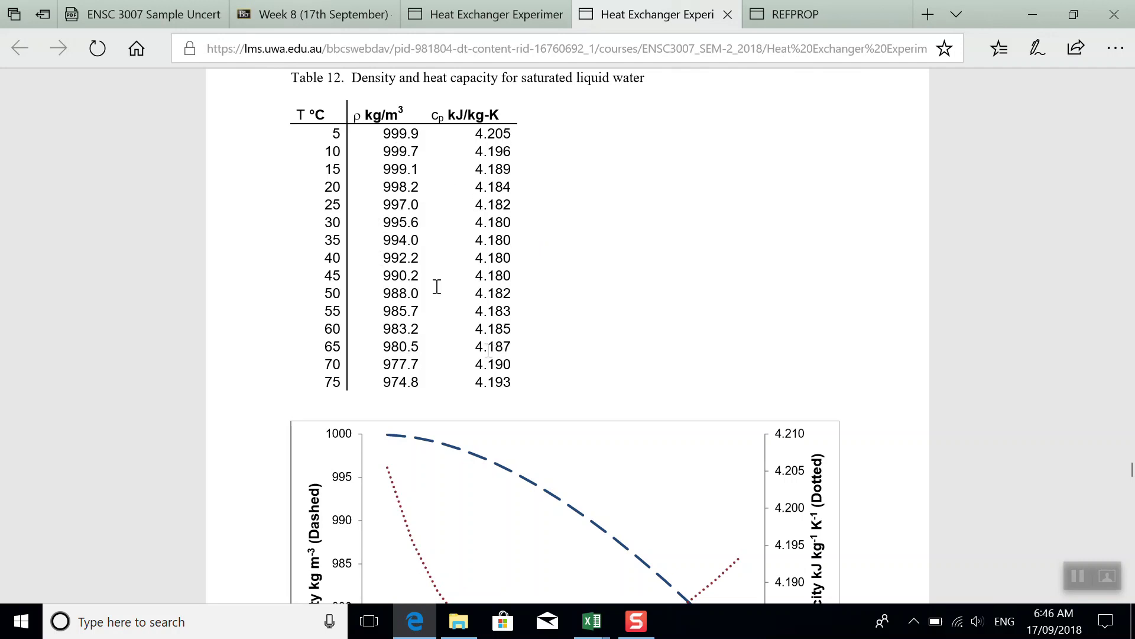
scroll(355, 228, down, 4)
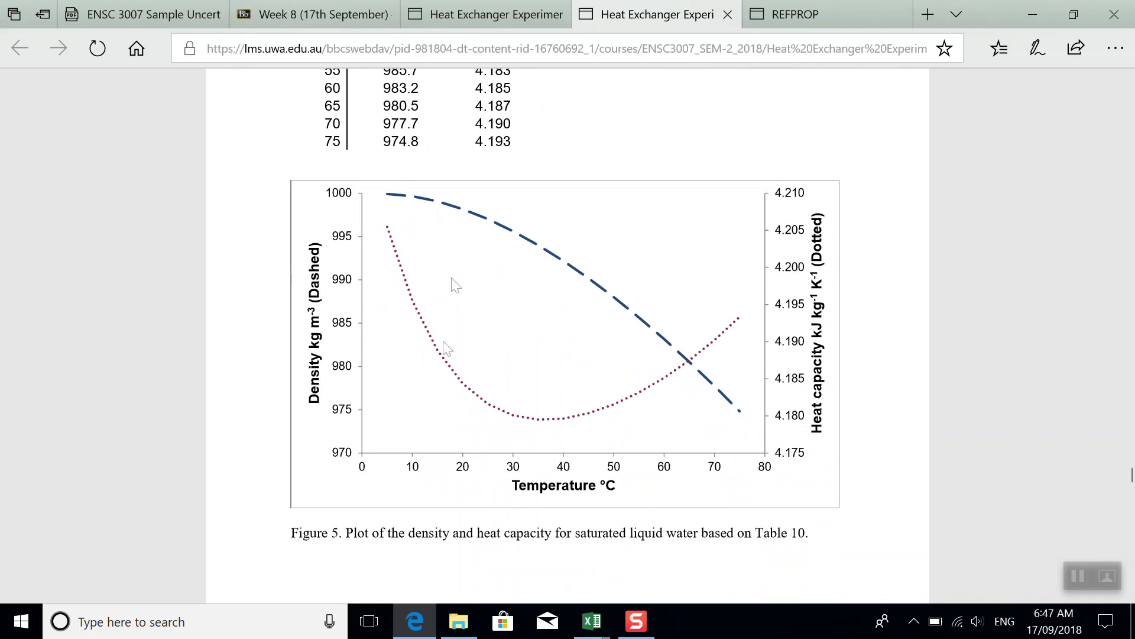
scroll(563, 399, up, 1)
scroll(563, 398, up, 2)
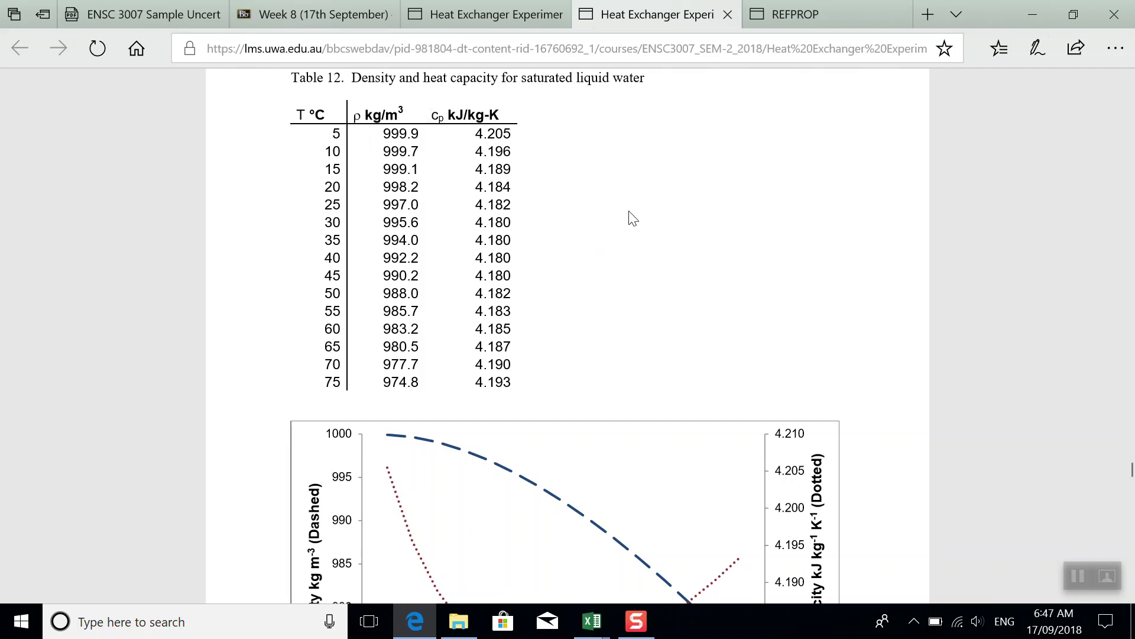
scroll(589, 213, up, 10)
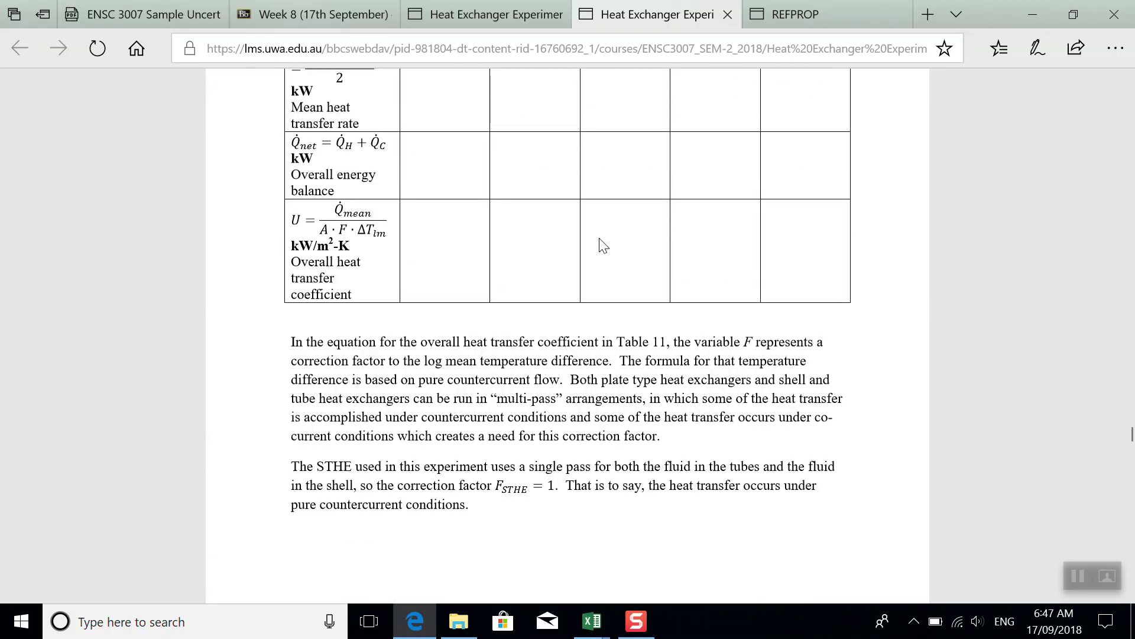
- Read the Appendix II: Calculation of Uncertainty formula, then go to the Week 8 (17th September) course page
scroll(599, 244, down, 15)
scroll(599, 254, down, 3)
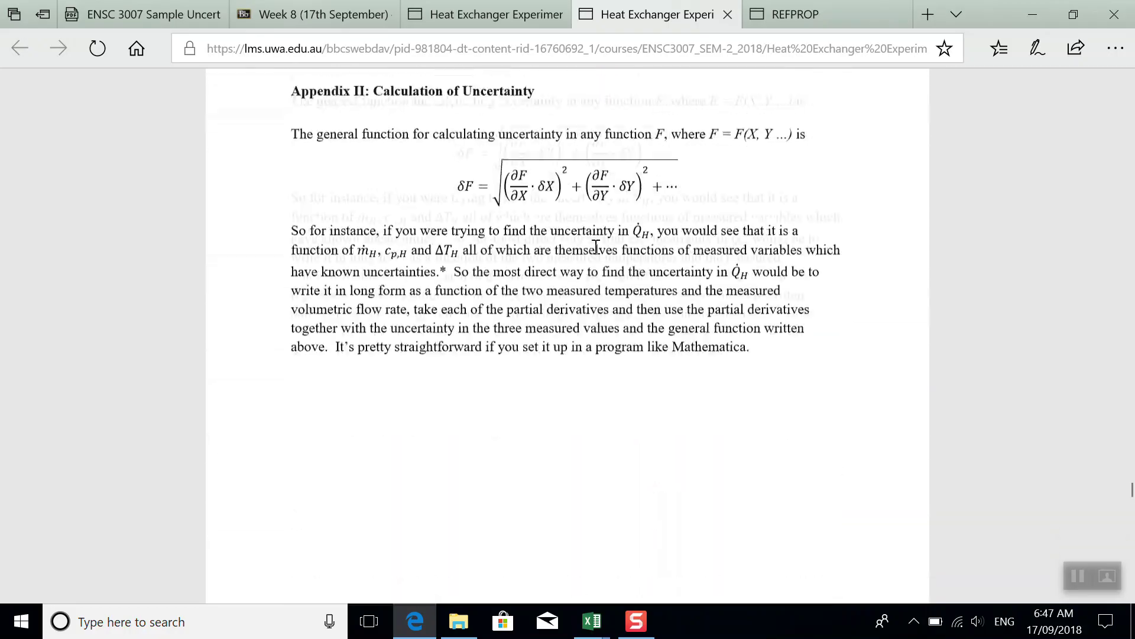
scroll(739, 256, up, 1)
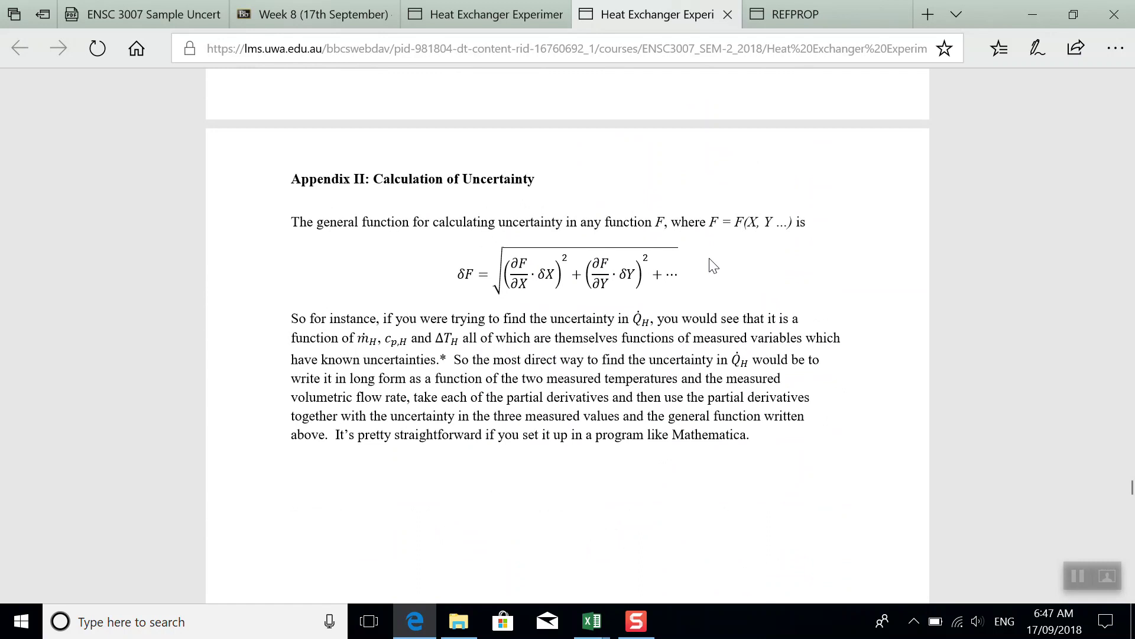
click(302, 14)
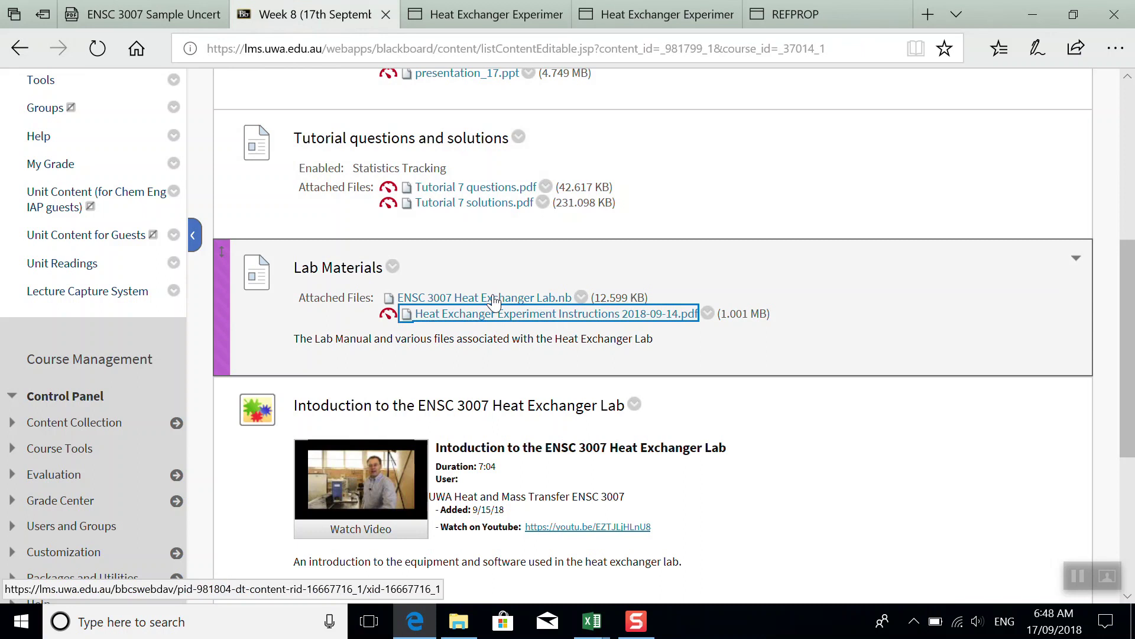
- Read the ENSC 3007 Sample Uncertainty PDF's function definitions, measured-value uncertainties and Rate formulas
click(124, 16)
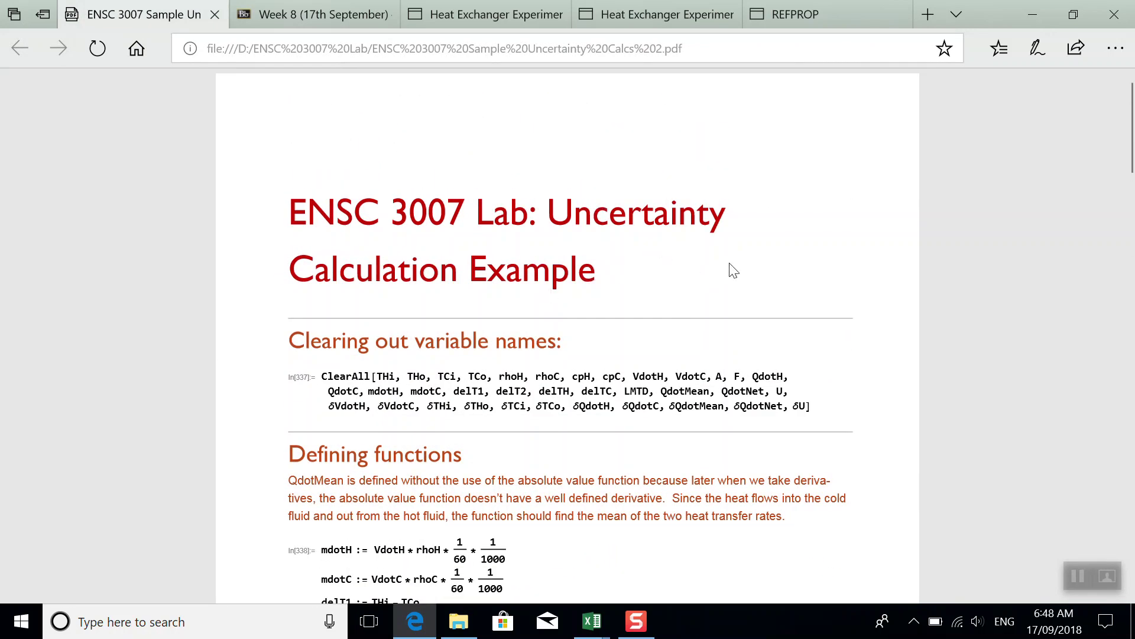
scroll(715, 265, down, 5)
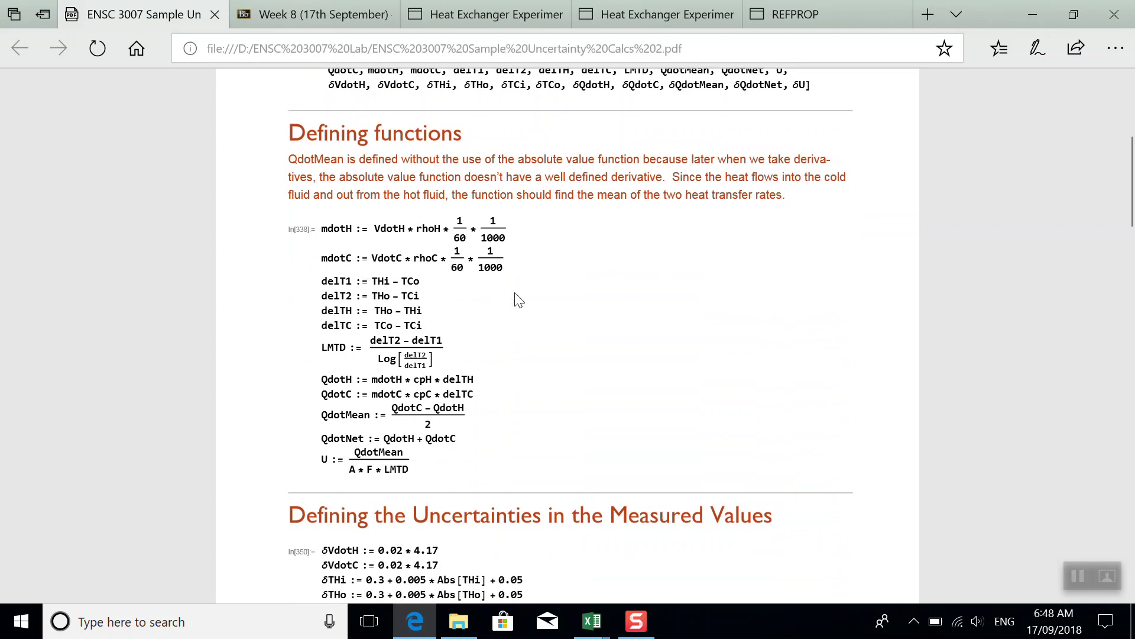
scroll(516, 299, down, 4)
scroll(517, 300, down, 2)
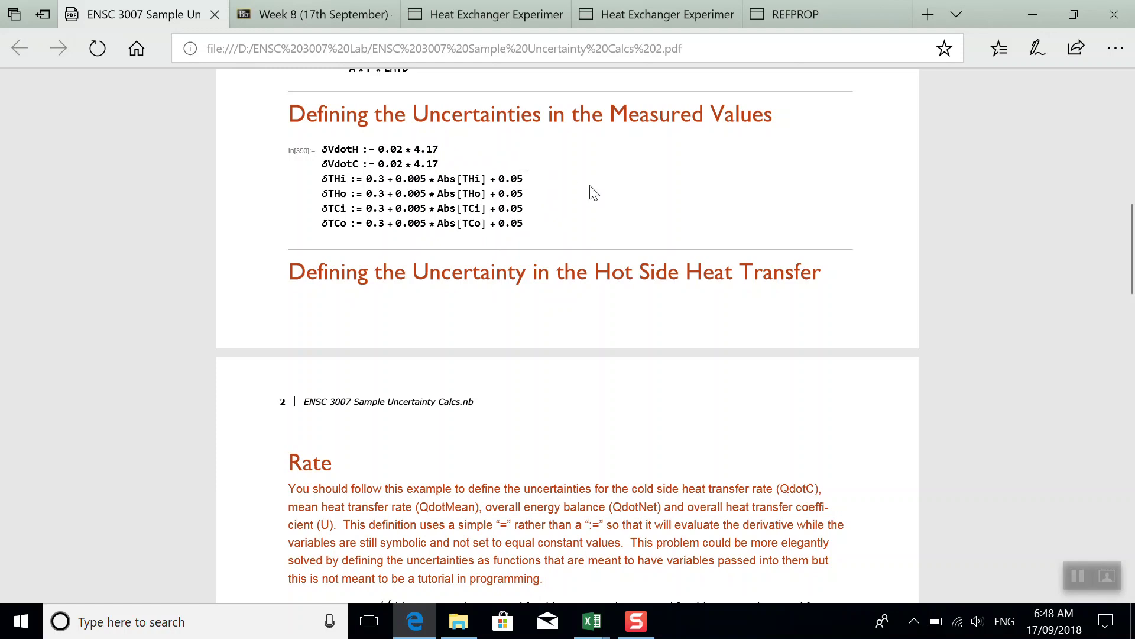
scroll(590, 190, down, 10)
scroll(595, 193, up, 5)
scroll(590, 186, down, 1)
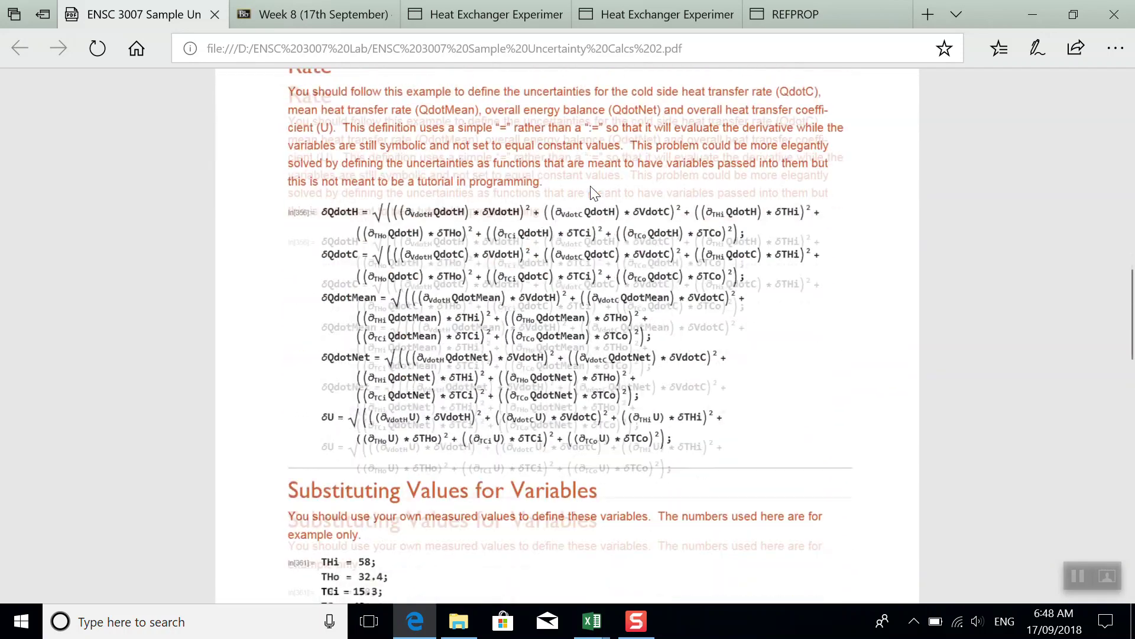
scroll(590, 186, up, 1)
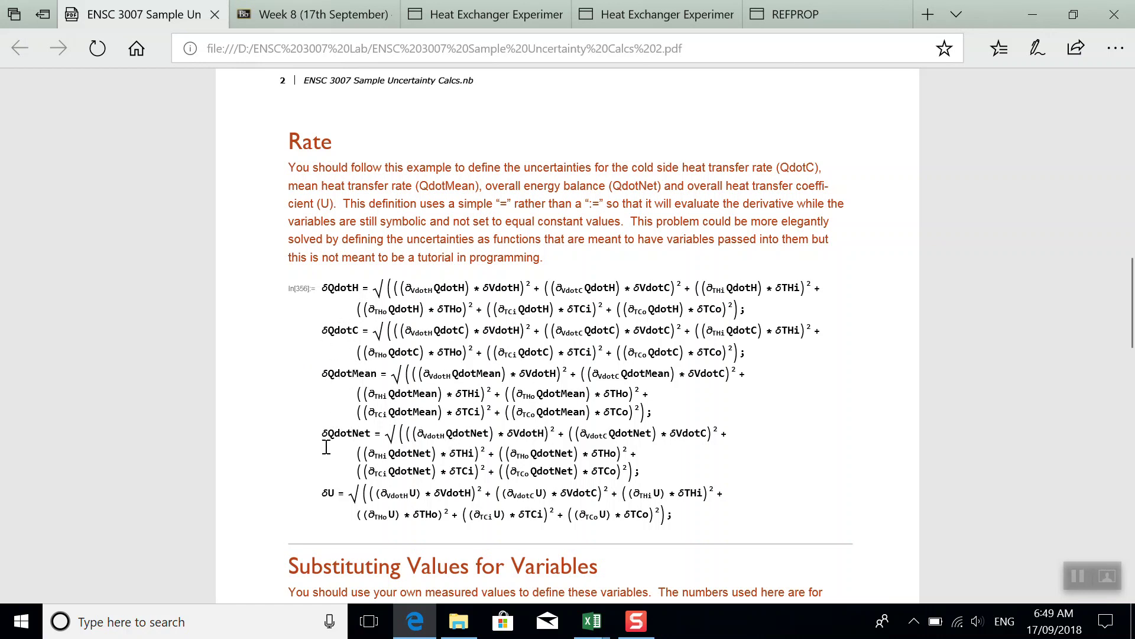
scroll(346, 467, down, 3)
- Check the sample's Out[373]–Out[382] results, then return to Substituting Values (VdotH = 1.04, A = 0.048)
scroll(355, 414, down, 5)
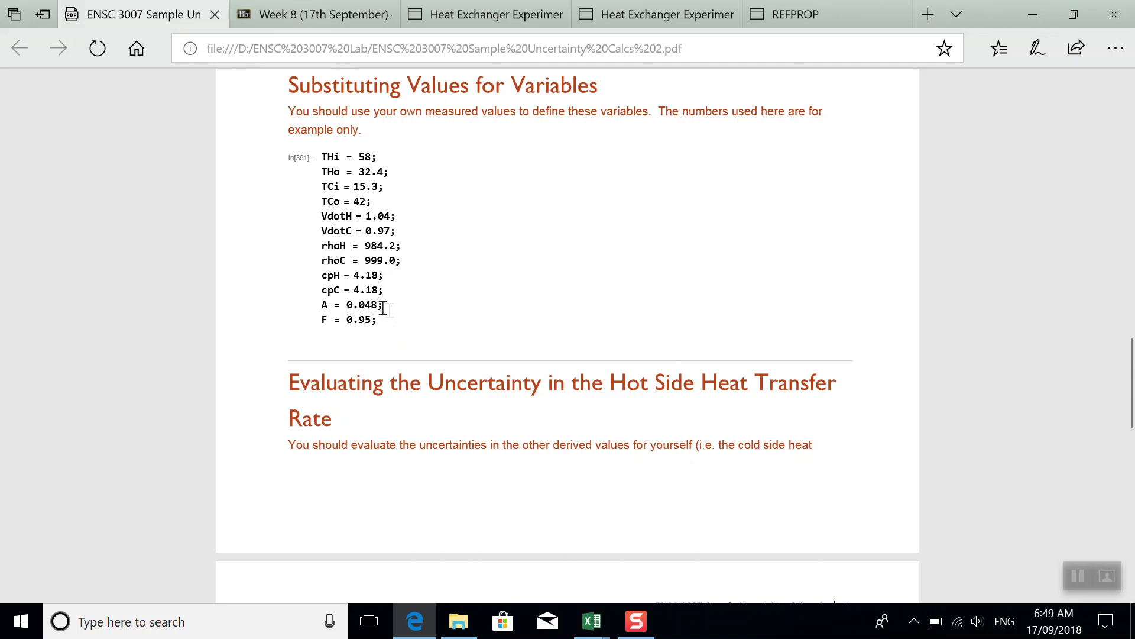
scroll(518, 294, down, 10)
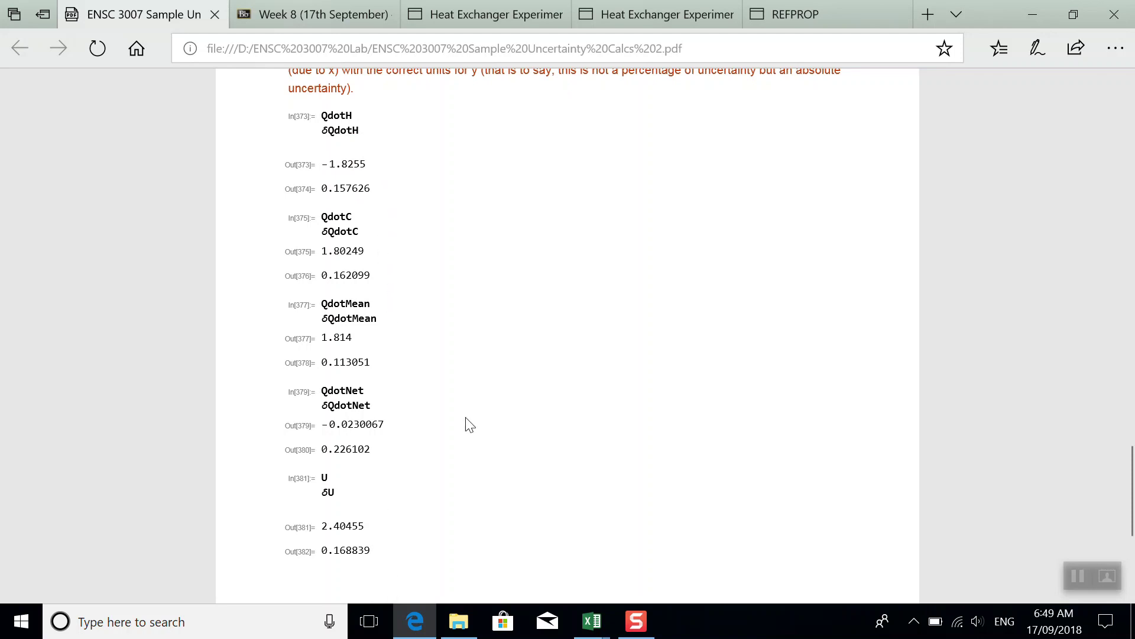
scroll(468, 423, up, 10)
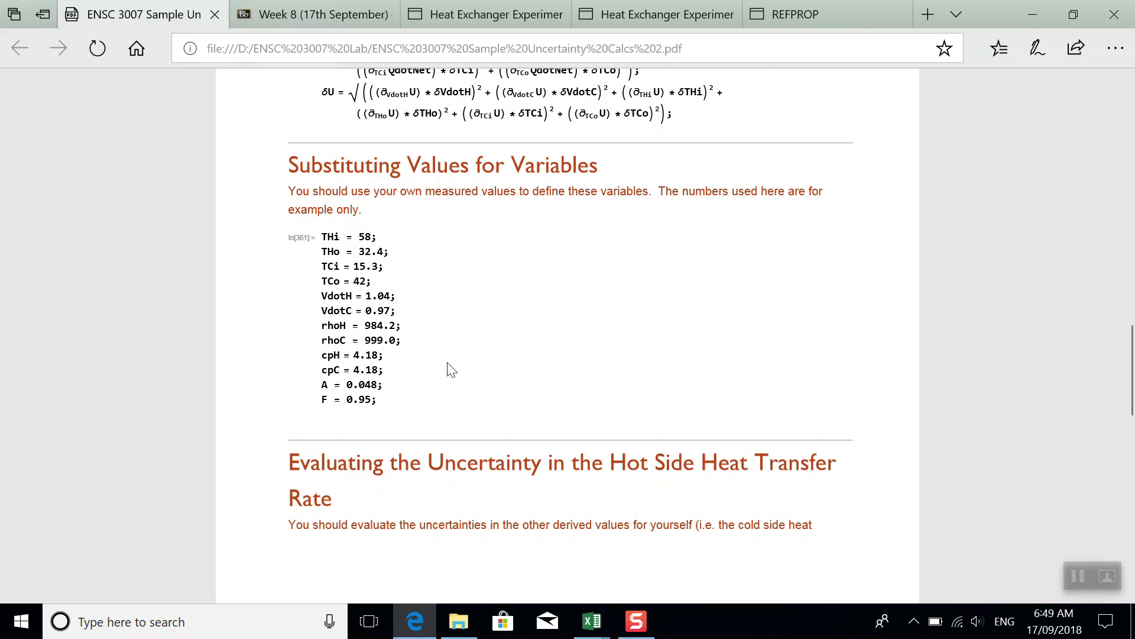
- Compare the handout's Table 12 water properties with the sample PDF's rhoH = 984.2 and cpH = 4.18
click(640, 13)
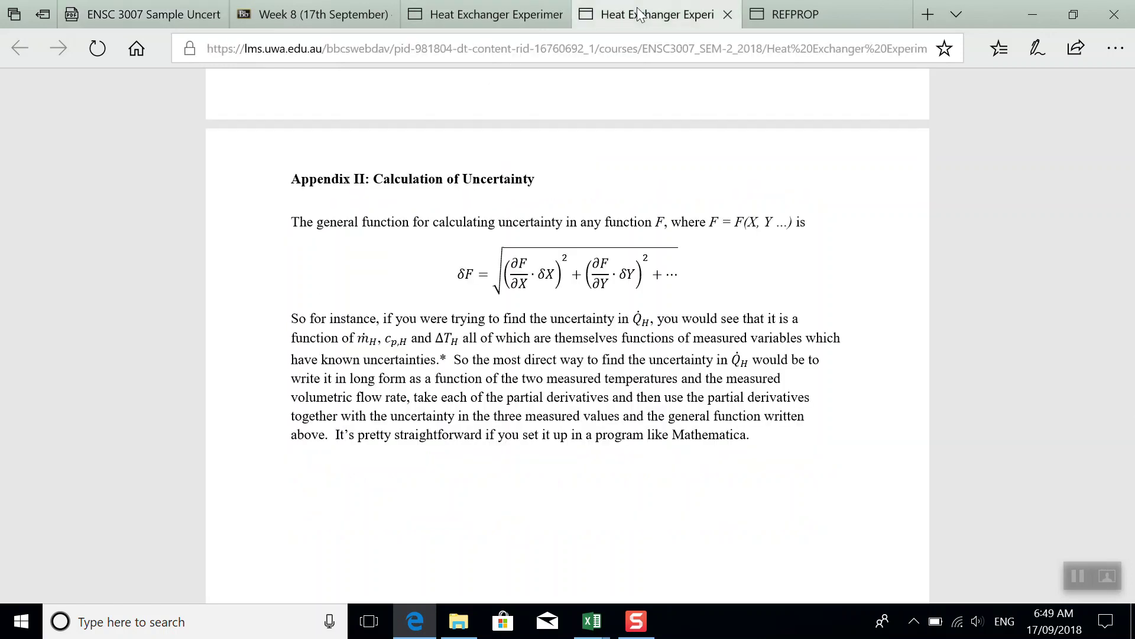
scroll(391, 301, up, 10)
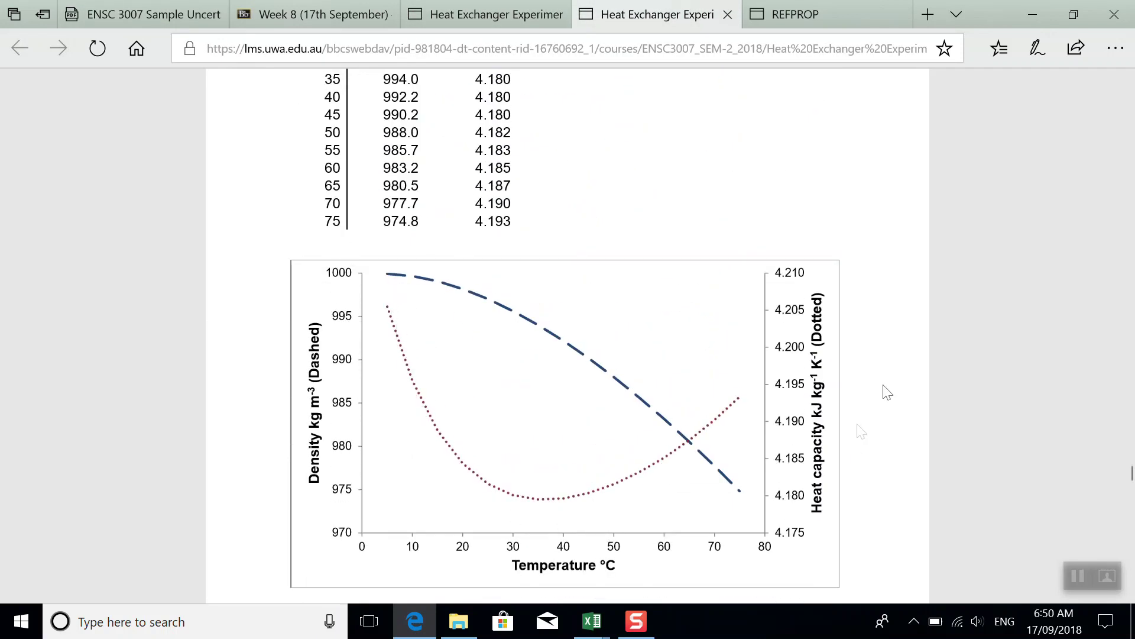
scroll(885, 391, up, 3)
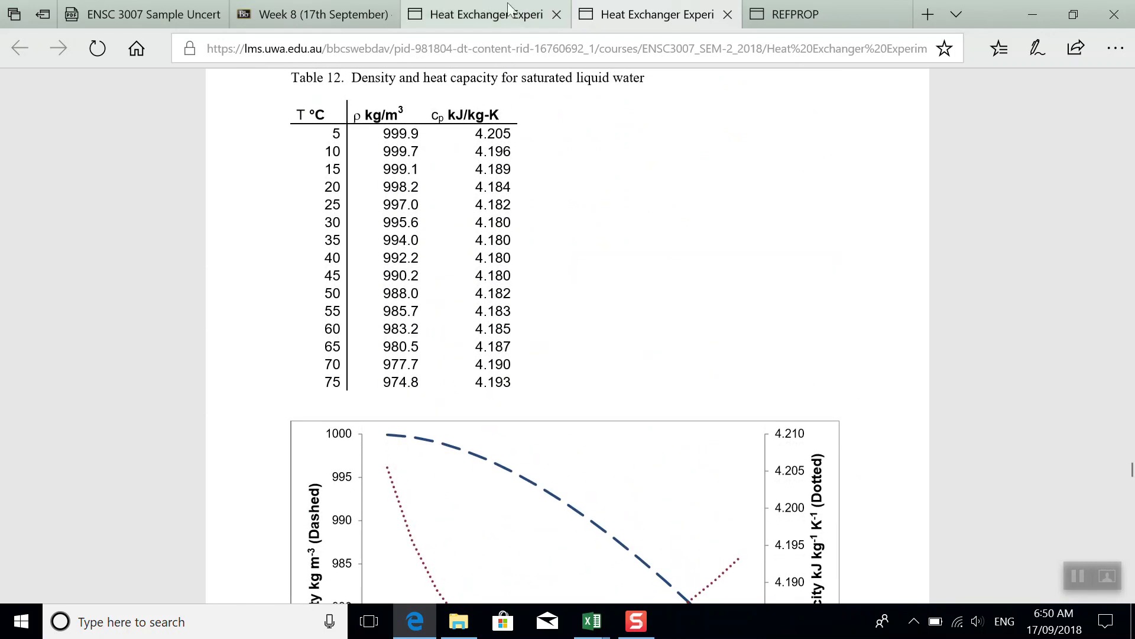
click(82, 17)
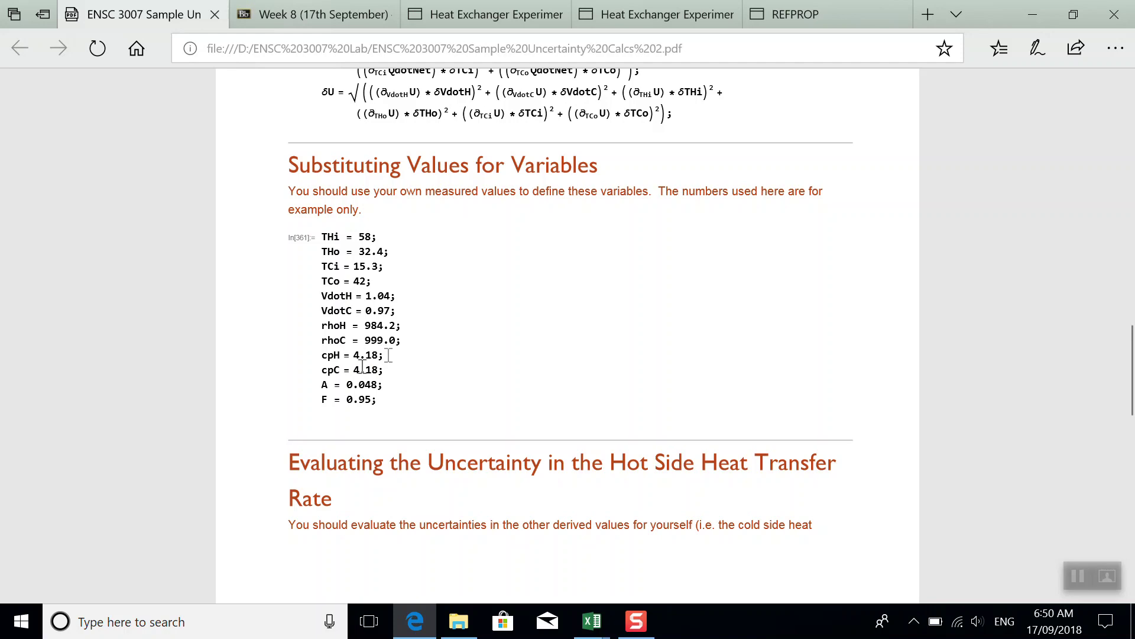
scroll(453, 364, up, 2)
scroll(452, 364, up, 15)
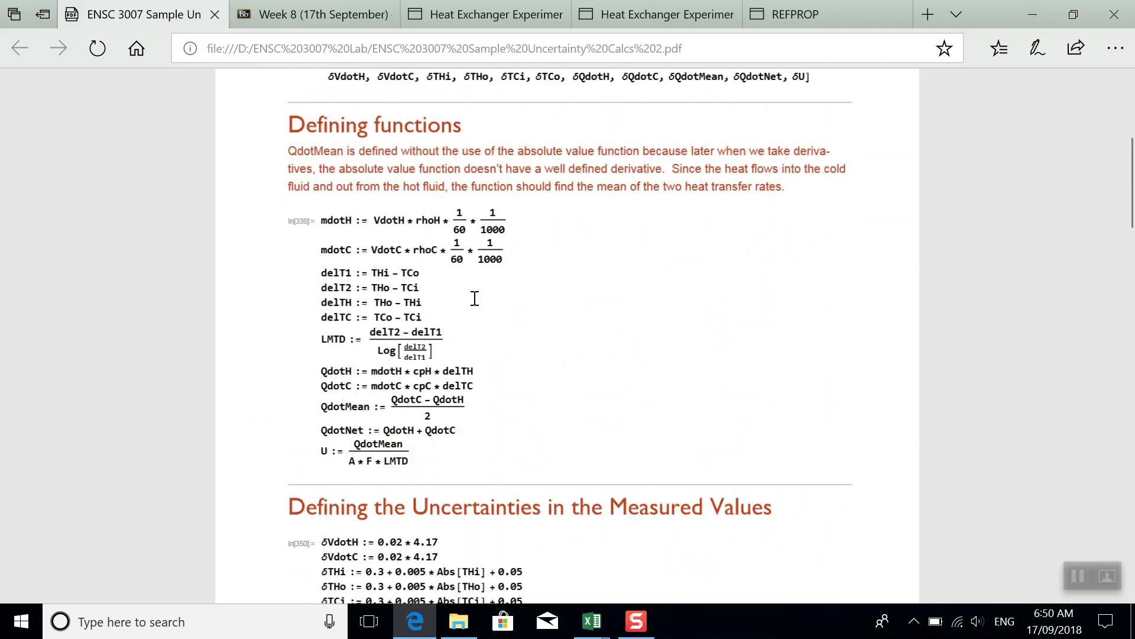
scroll(476, 297, down, 8)
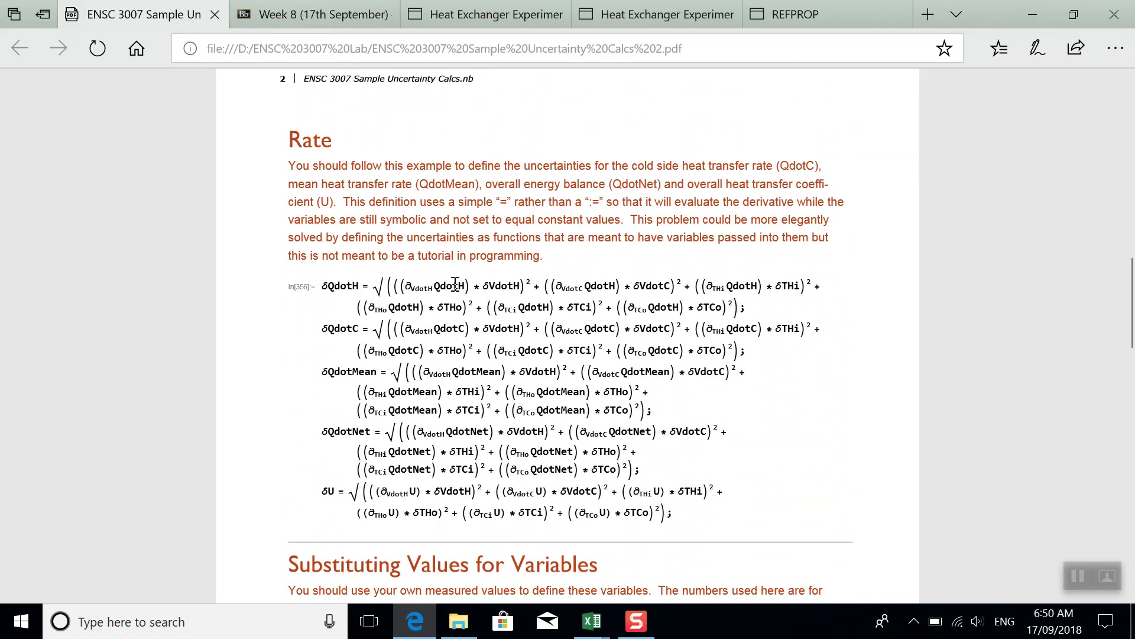
scroll(455, 284, down, 5)
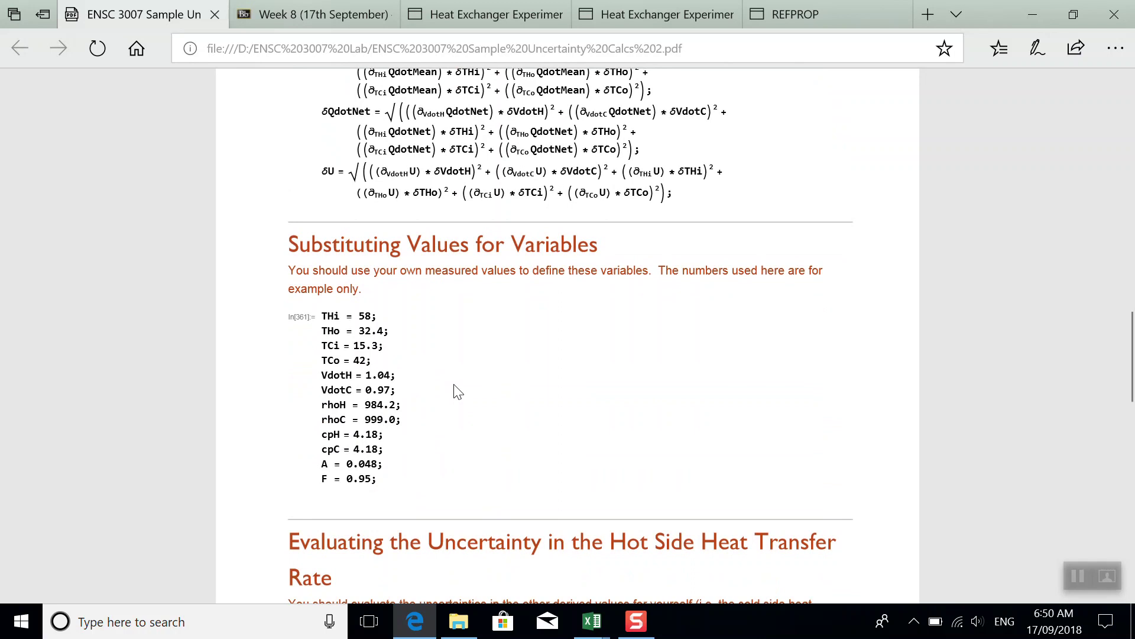
scroll(455, 390, up, 4)
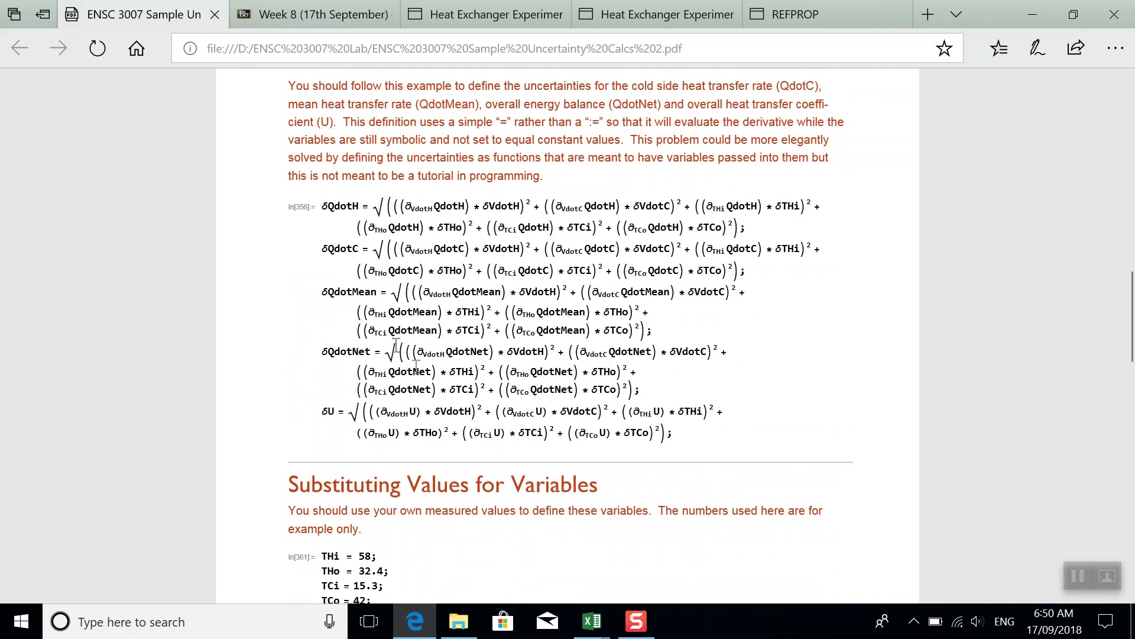